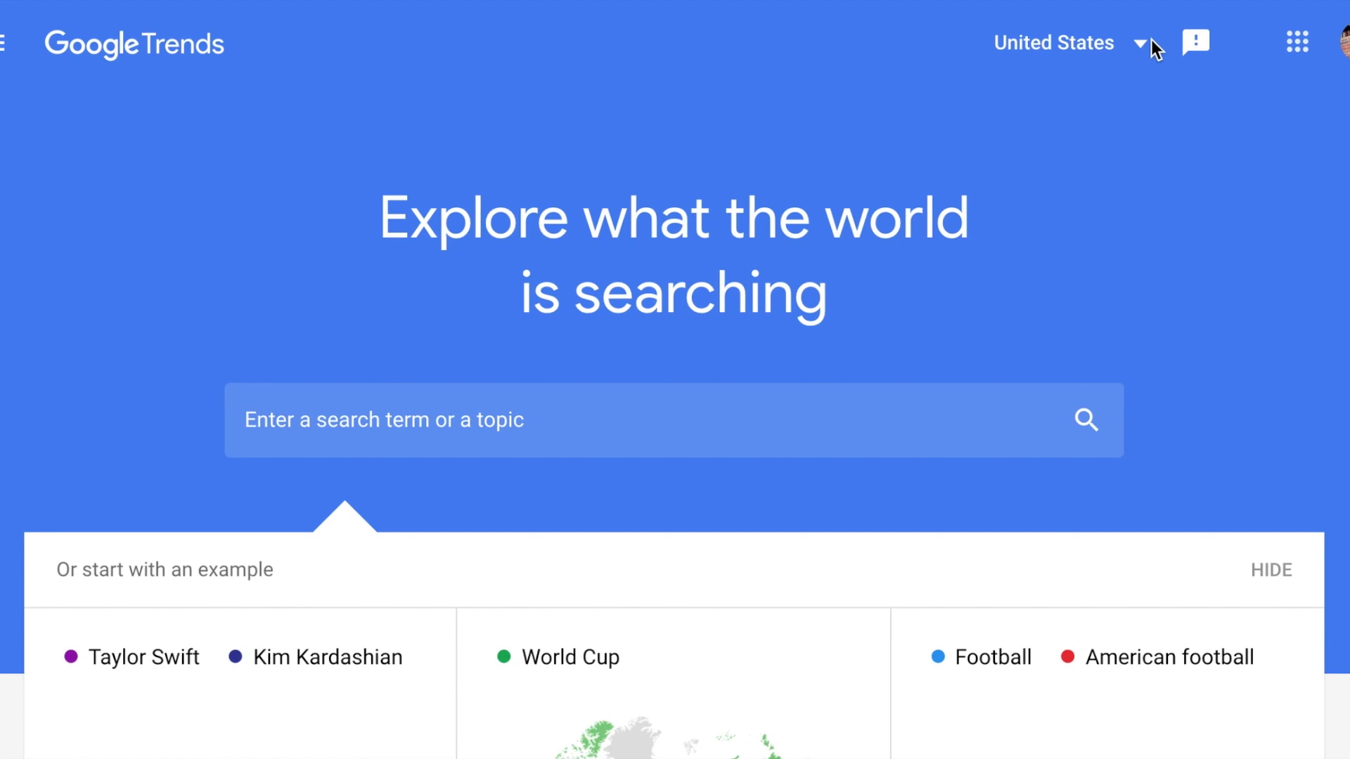
- Set the Google Trends country to United Kingdom
{"action": "left_click", "coordinate": [1123, 50]}
{"action": "scroll", "coordinate": [1132, 432], "scroll_direction": "down", "scroll_amount": 20}
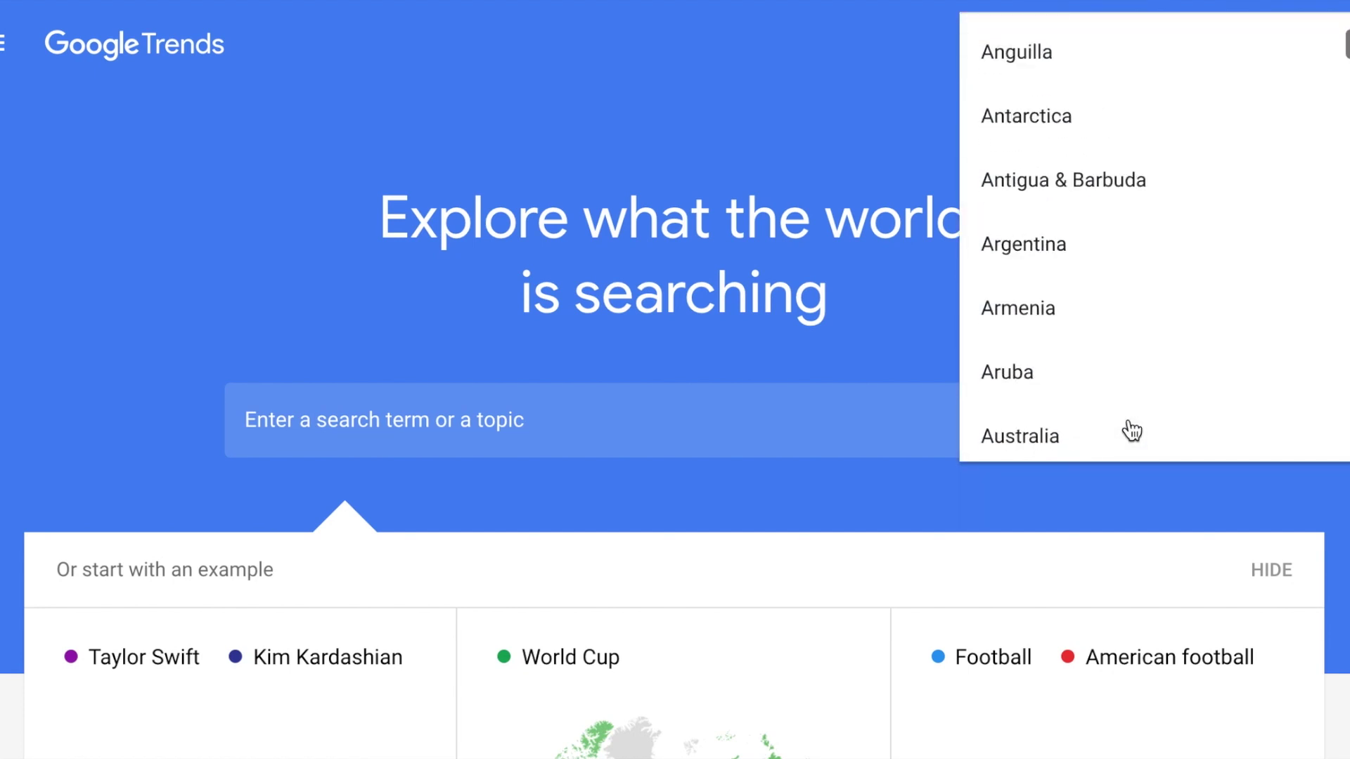
{"action": "scroll", "coordinate": [1132, 432], "scroll_direction": "down", "scroll_amount": 20}
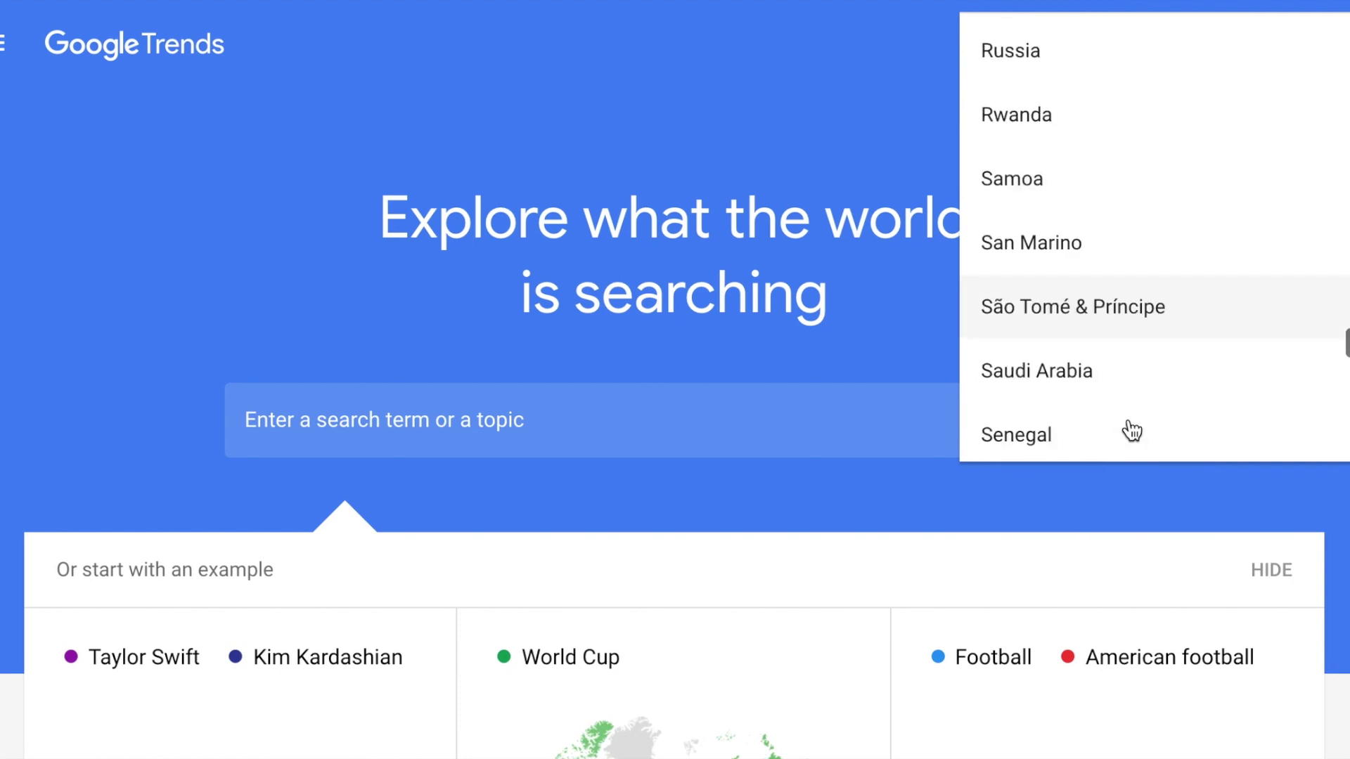
{"action": "scroll", "coordinate": [1132, 431], "scroll_direction": "down", "scroll_amount": 10}
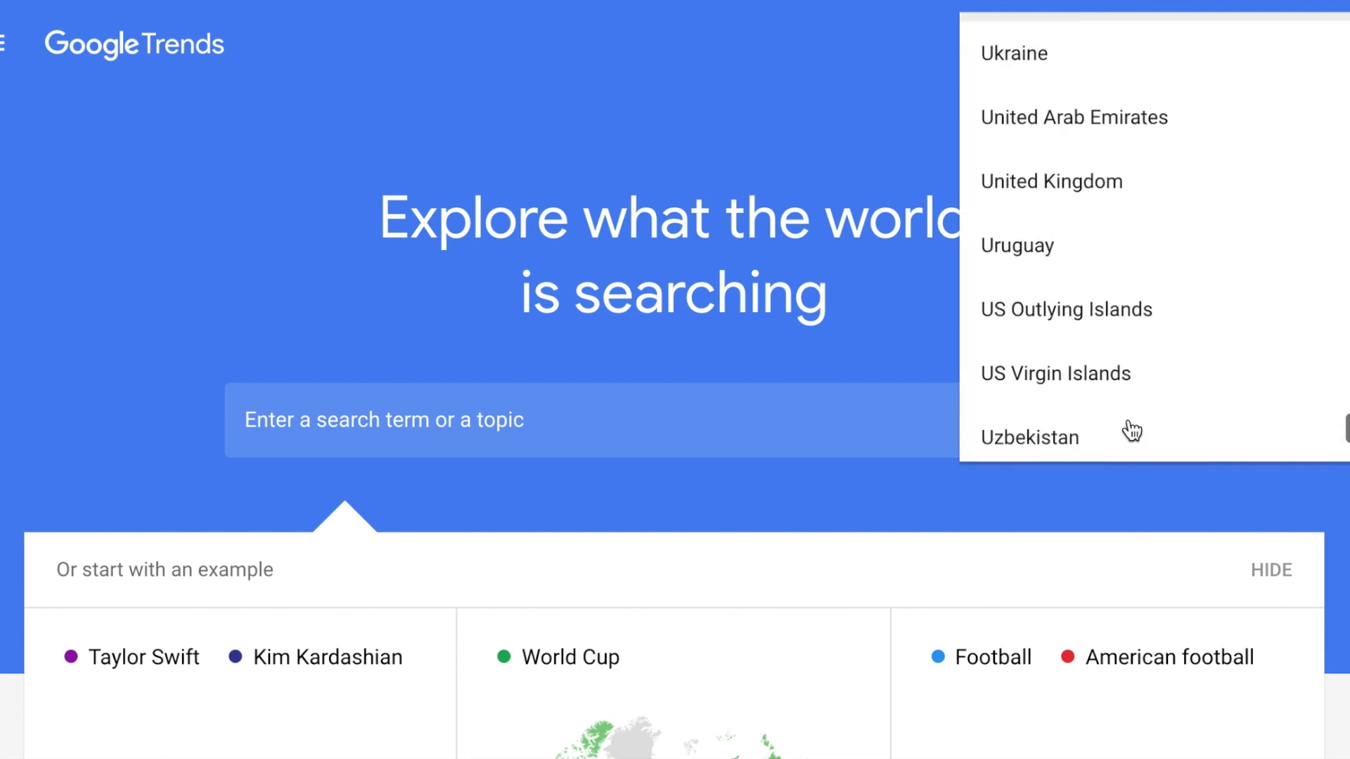
{"action": "scroll", "coordinate": [1125, 366], "scroll_direction": "up", "scroll_amount": 5}
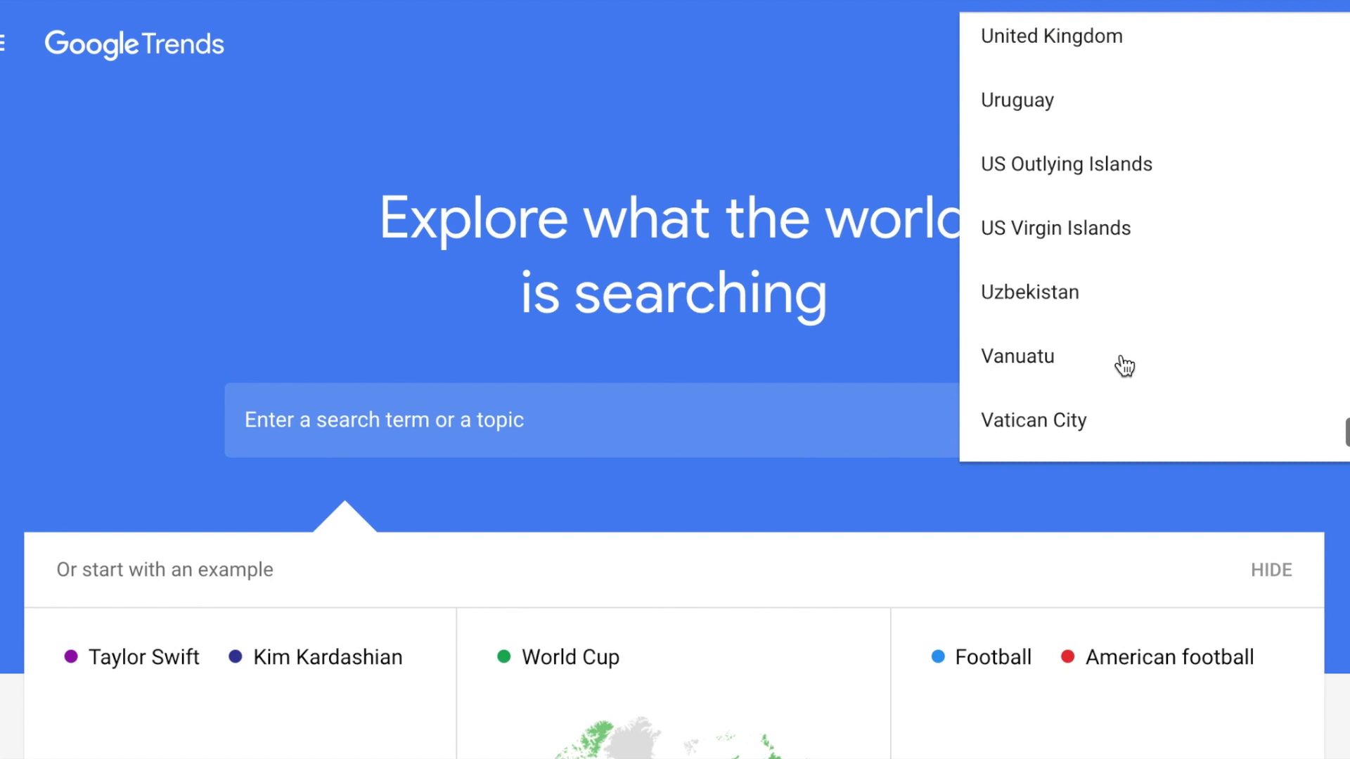
{"action": "left_click", "coordinate": [1100, 175]}
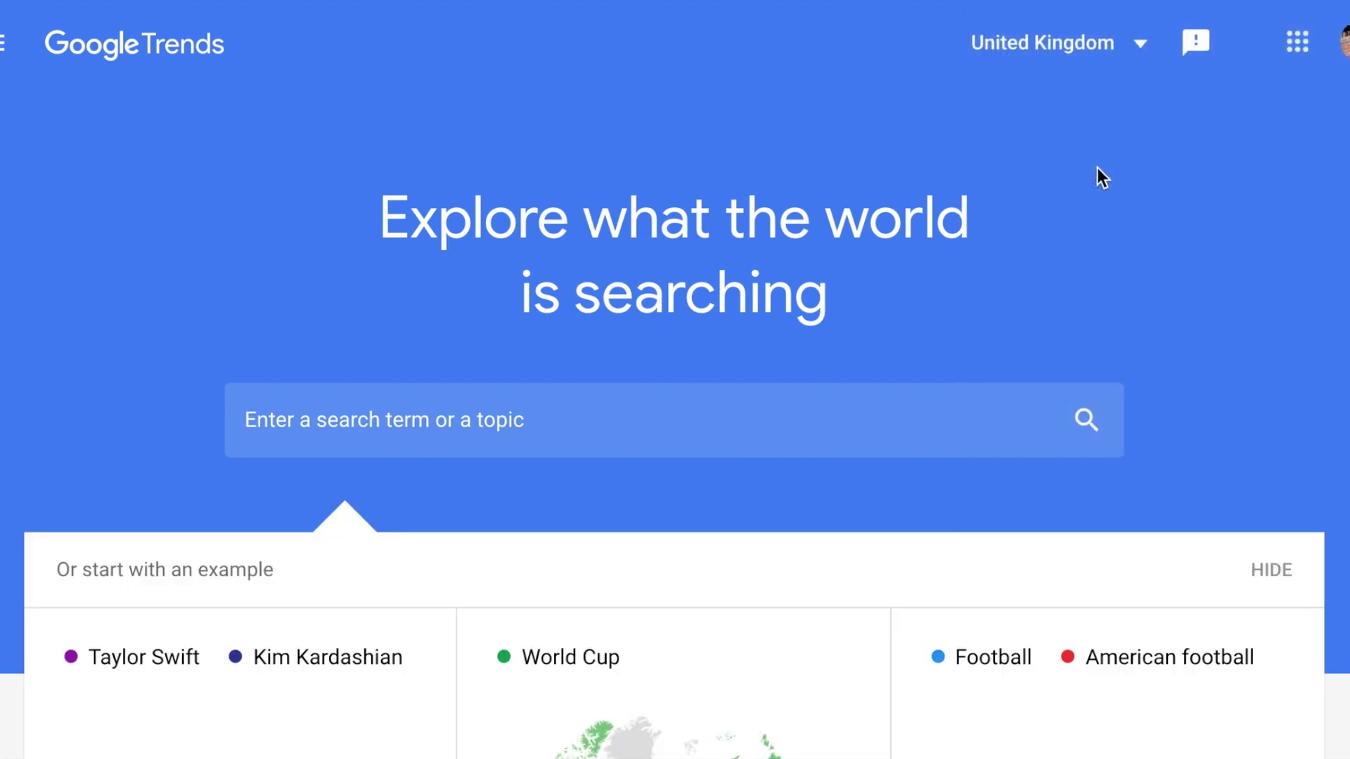
- Open the featured Coronavirus story from Latest Stories and Insights
{"action": "scroll", "coordinate": [870, 272], "scroll_direction": "down", "scroll_amount": 3}
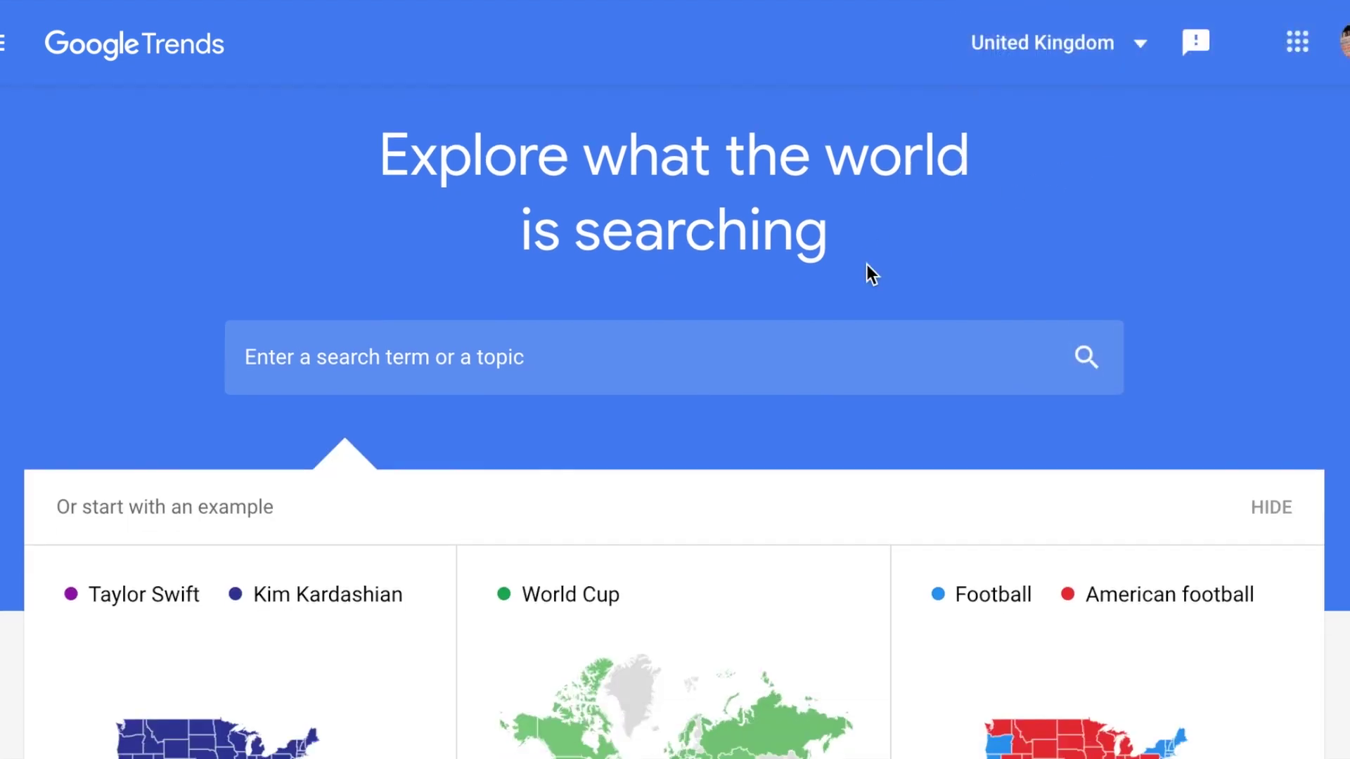
{"action": "scroll", "coordinate": [577, 505], "scroll_direction": "down", "scroll_amount": 2}
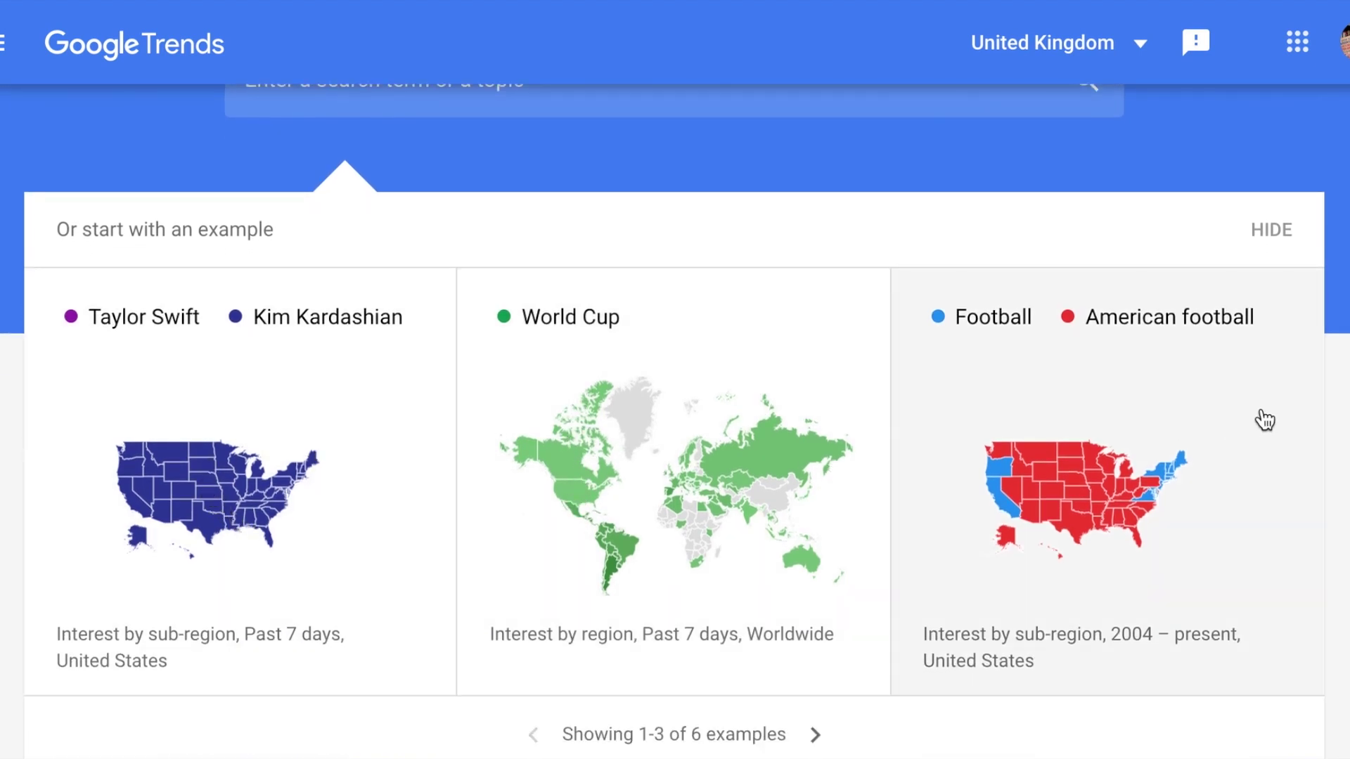
{"action": "scroll", "coordinate": [844, 500], "scroll_direction": "down", "scroll_amount": 5}
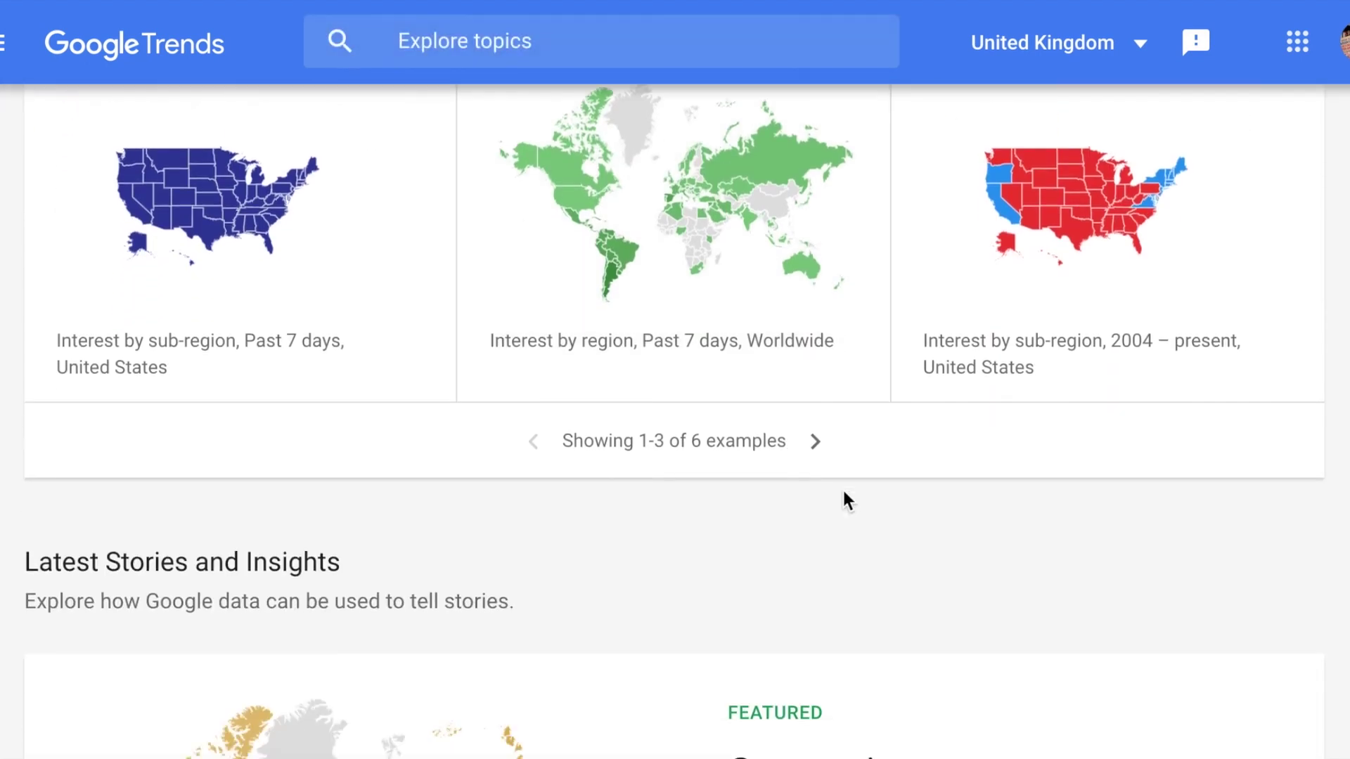
{"action": "scroll", "coordinate": [844, 494], "scroll_direction": "down", "scroll_amount": 5}
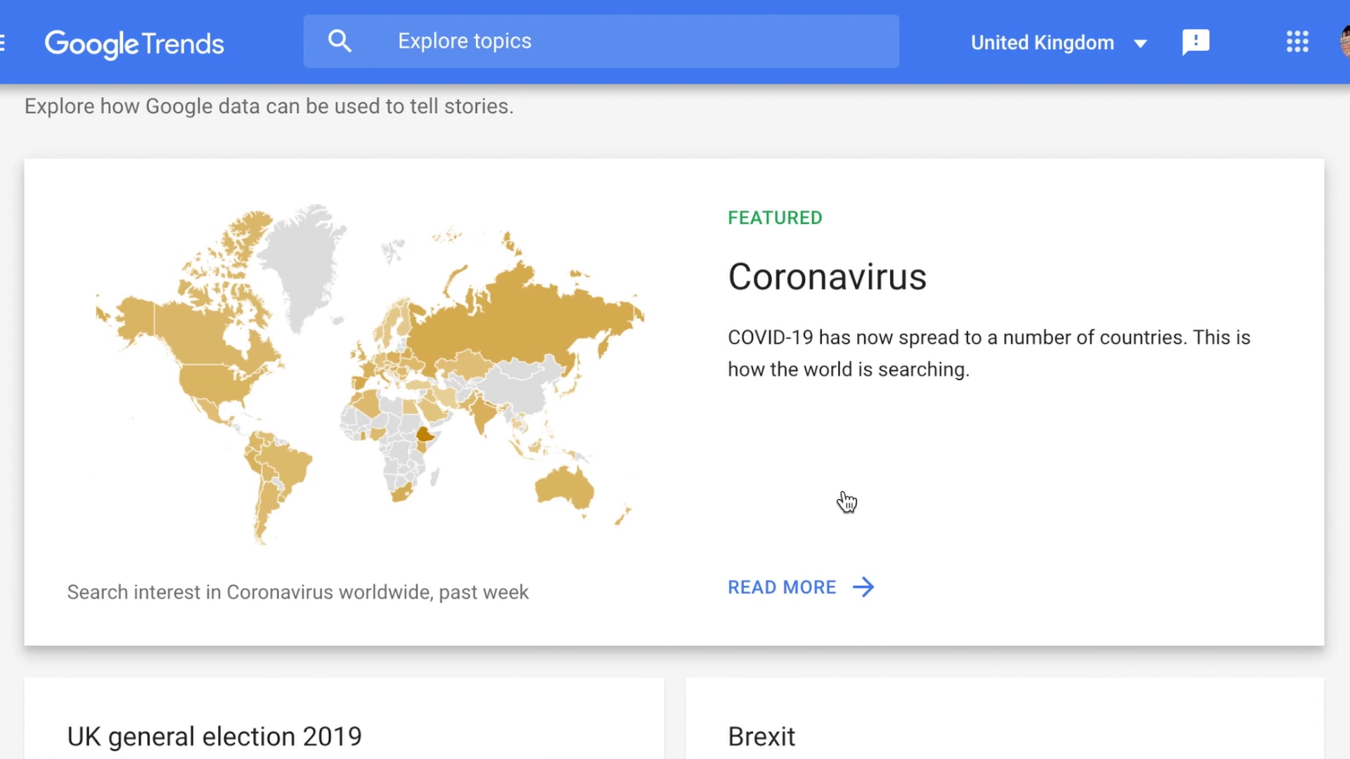
{"action": "left_click", "coordinate": [809, 589]}
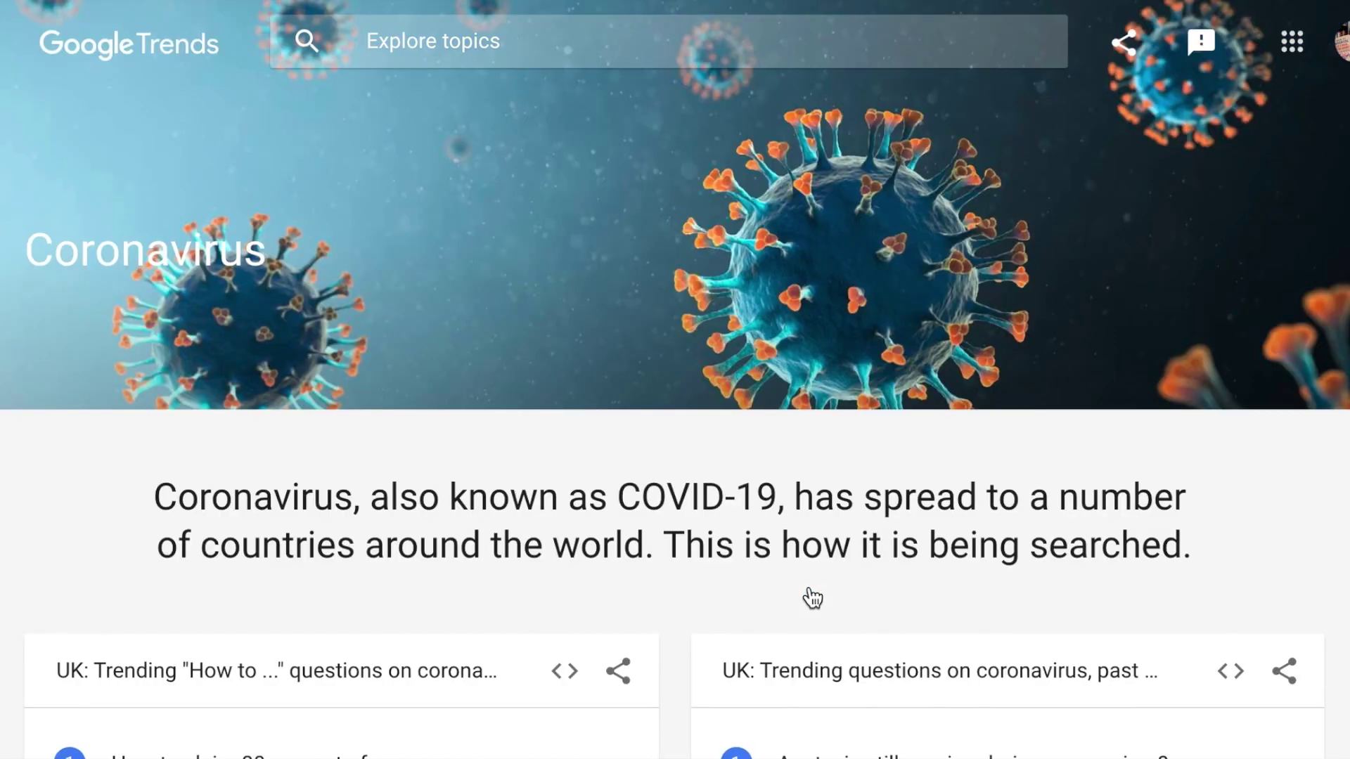
- Review the UK lists of trending "How to" questions and general trending questions on coronavirus
{"action": "scroll", "coordinate": [814, 598], "scroll_direction": "down", "scroll_amount": 3}
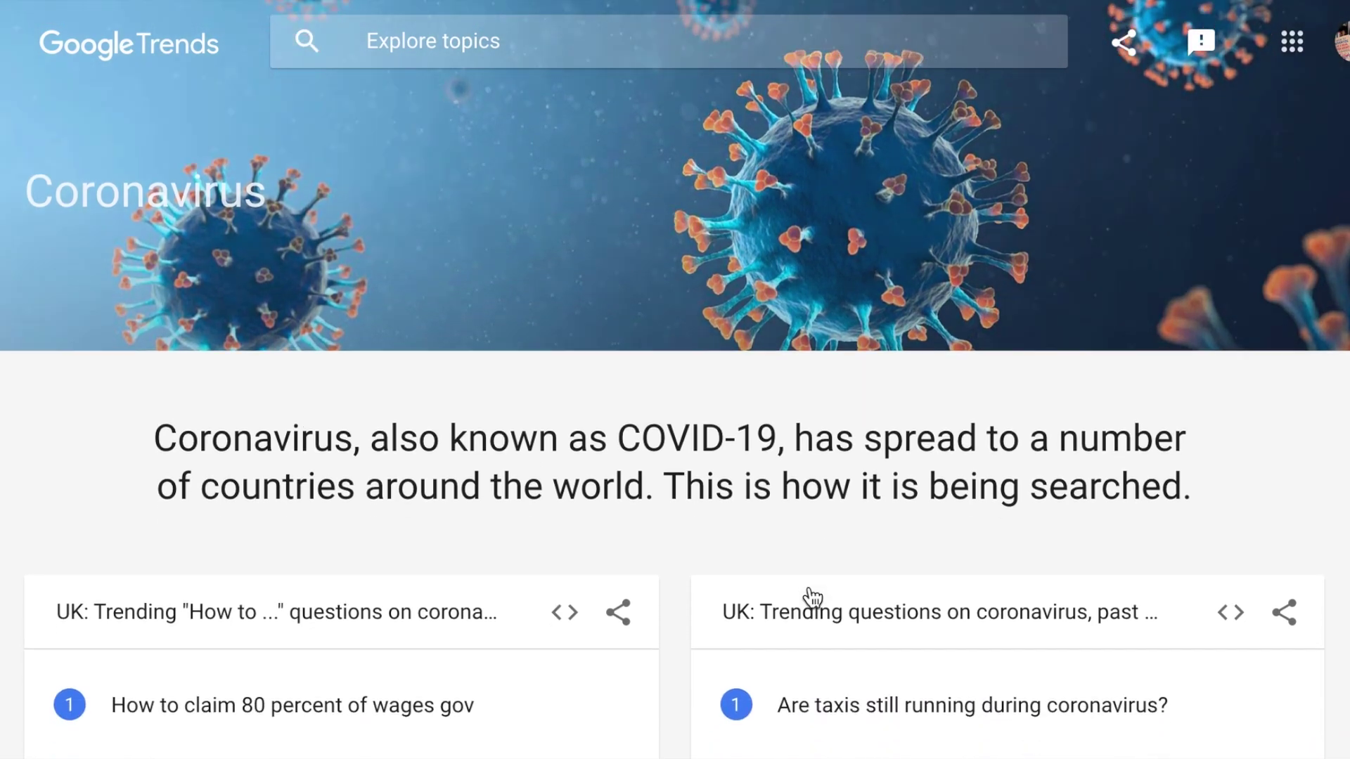
{"action": "scroll", "coordinate": [813, 597], "scroll_direction": "up", "scroll_amount": 1}
{"action": "scroll", "coordinate": [814, 598], "scroll_direction": "down", "scroll_amount": 2}
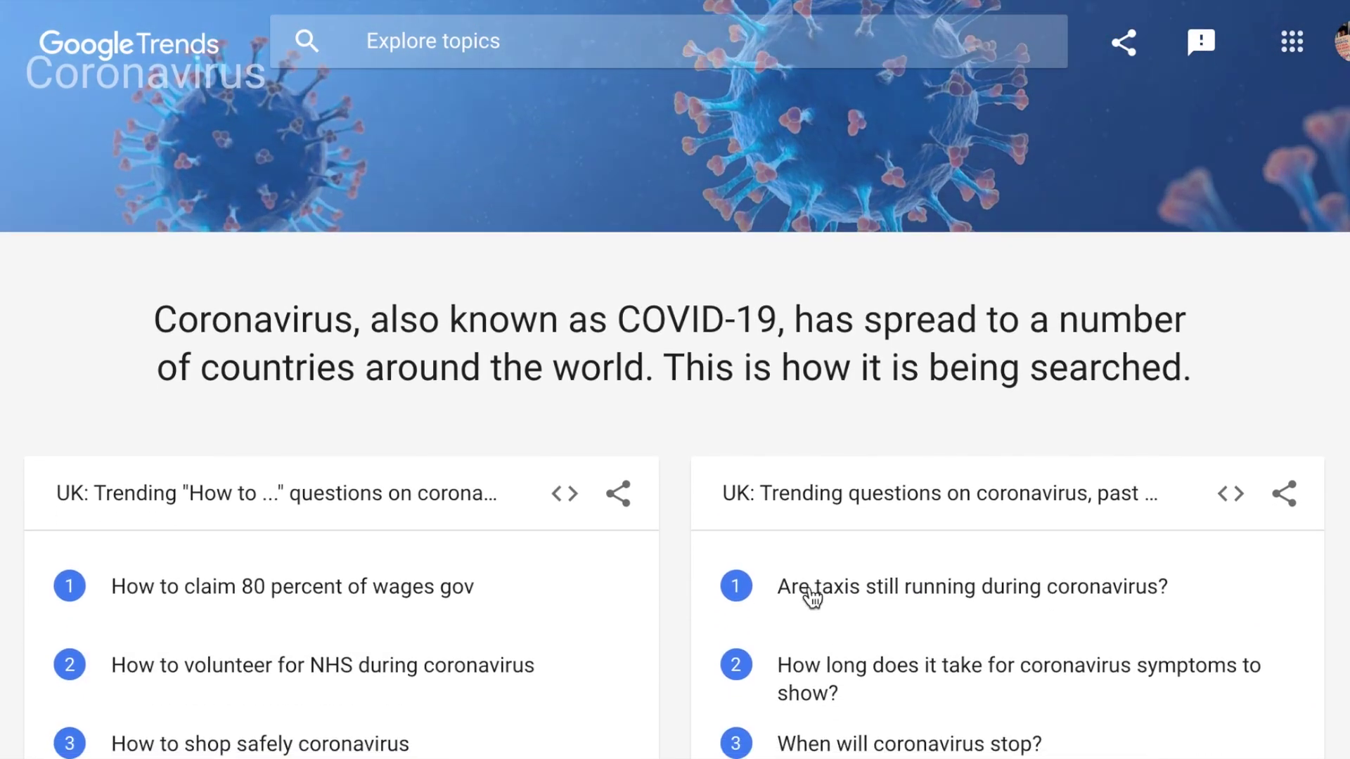
{"action": "scroll", "coordinate": [814, 597], "scroll_direction": "down", "scroll_amount": 3}
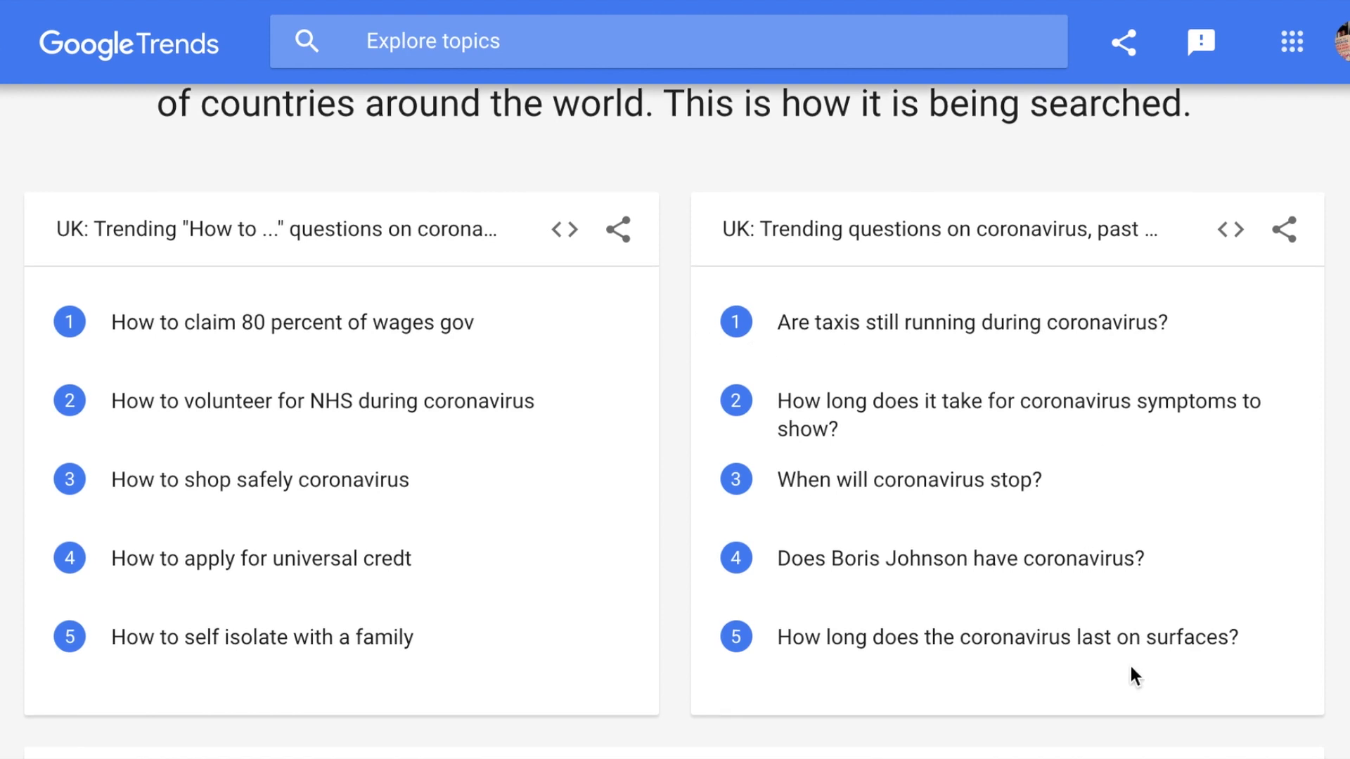
{"action": "scroll", "coordinate": [1131, 667], "scroll_direction": "down", "scroll_amount": 1}
{"action": "scroll", "coordinate": [1131, 665], "scroll_direction": "down", "scroll_amount": 1}
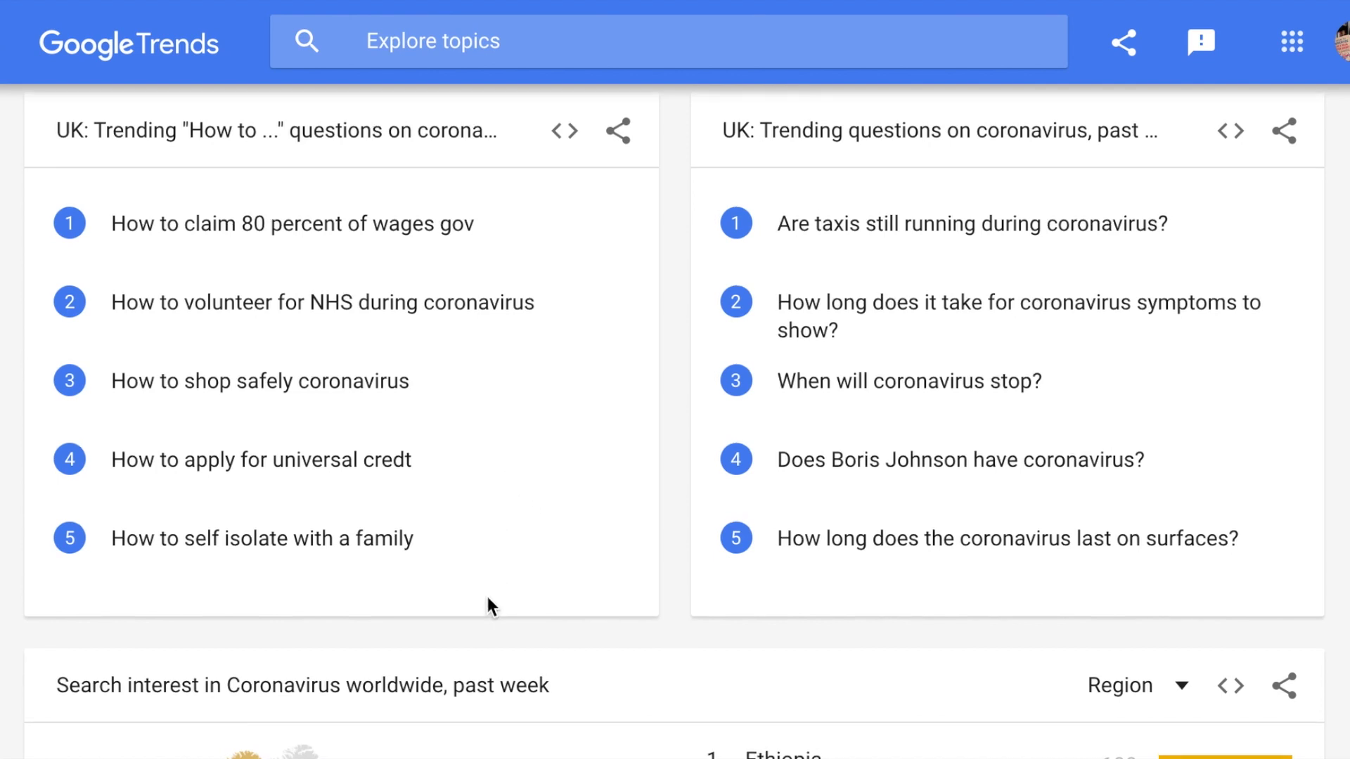
{"action": "scroll", "coordinate": [487, 594], "scroll_direction": "down", "scroll_amount": 1}
{"action": "scroll", "coordinate": [486, 604], "scroll_direction": "up", "scroll_amount": 2}
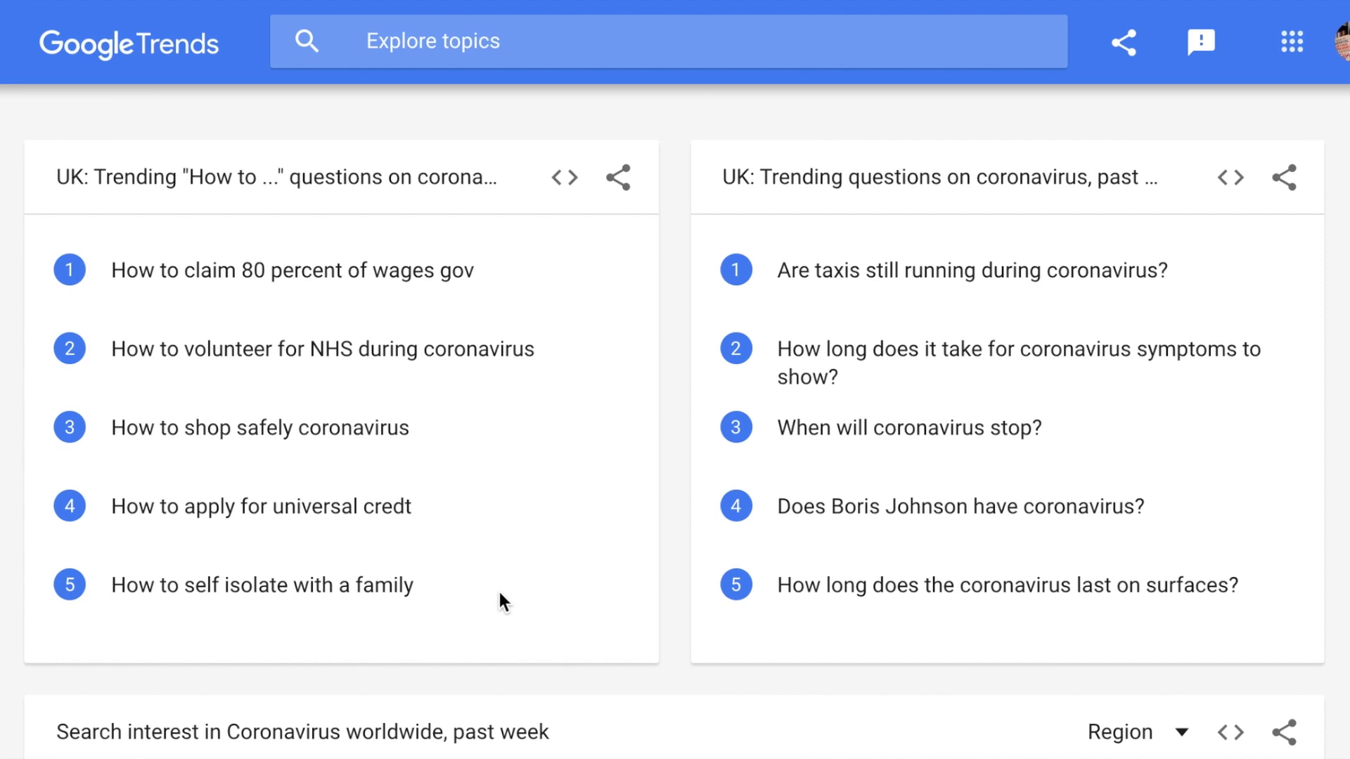
{"action": "scroll", "coordinate": [500, 594], "scroll_direction": "down", "scroll_amount": 1}
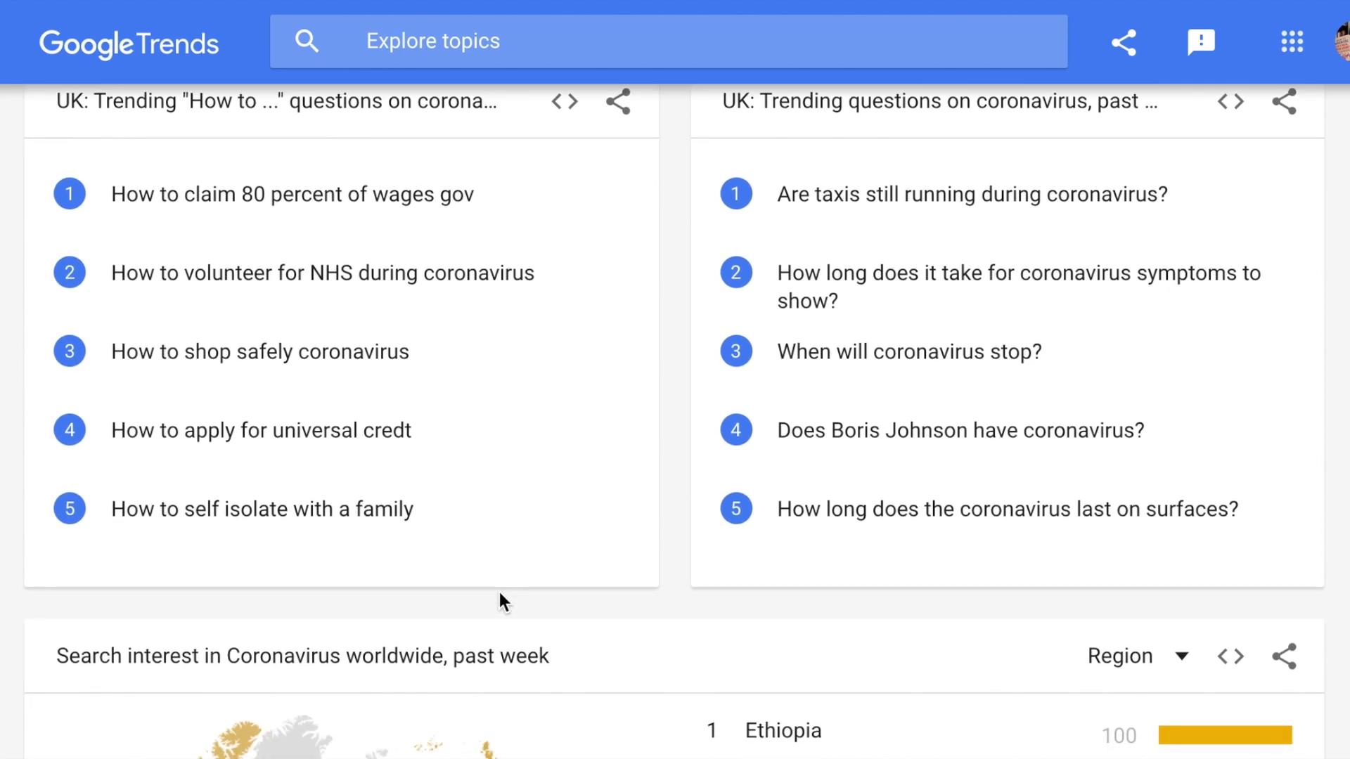
{"action": "scroll", "coordinate": [499, 599], "scroll_direction": "down", "scroll_amount": 1}
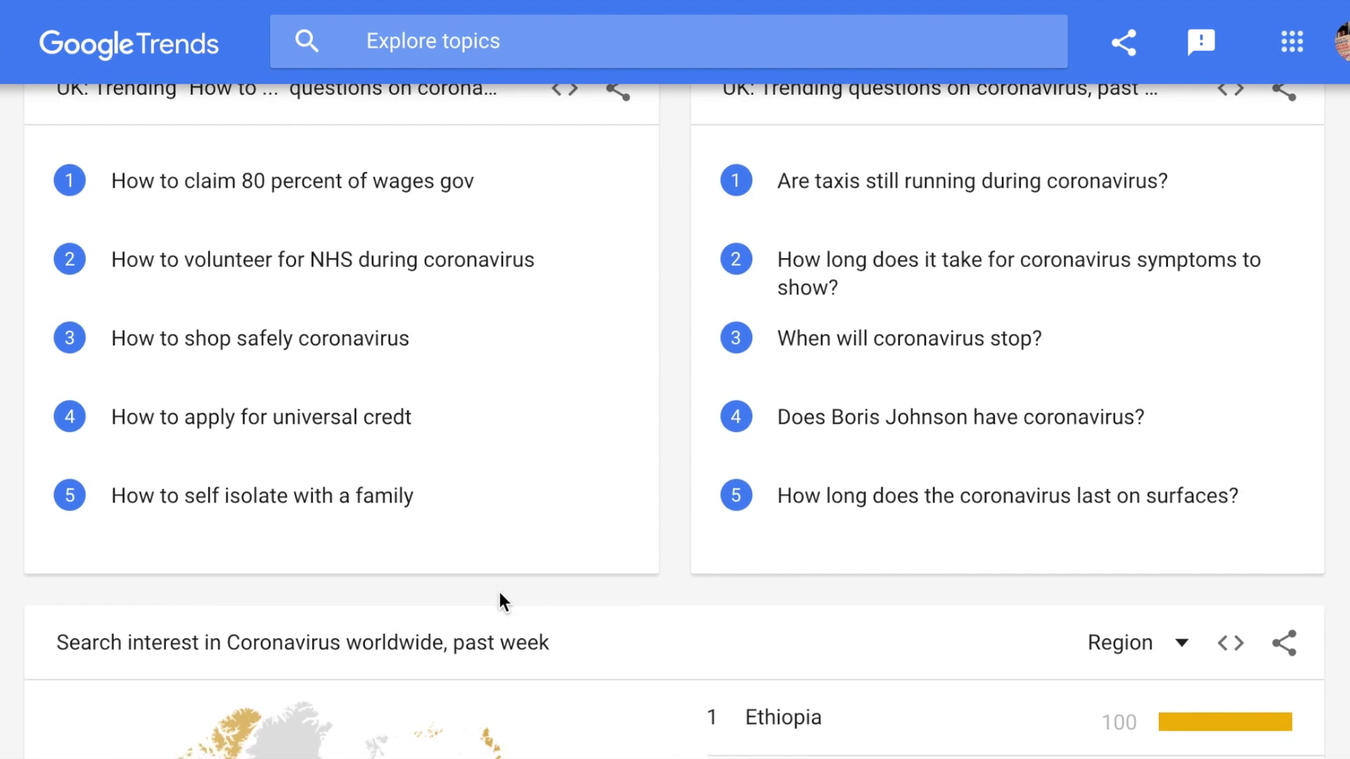
{"action": "scroll", "coordinate": [499, 592], "scroll_direction": "down", "scroll_amount": 1}
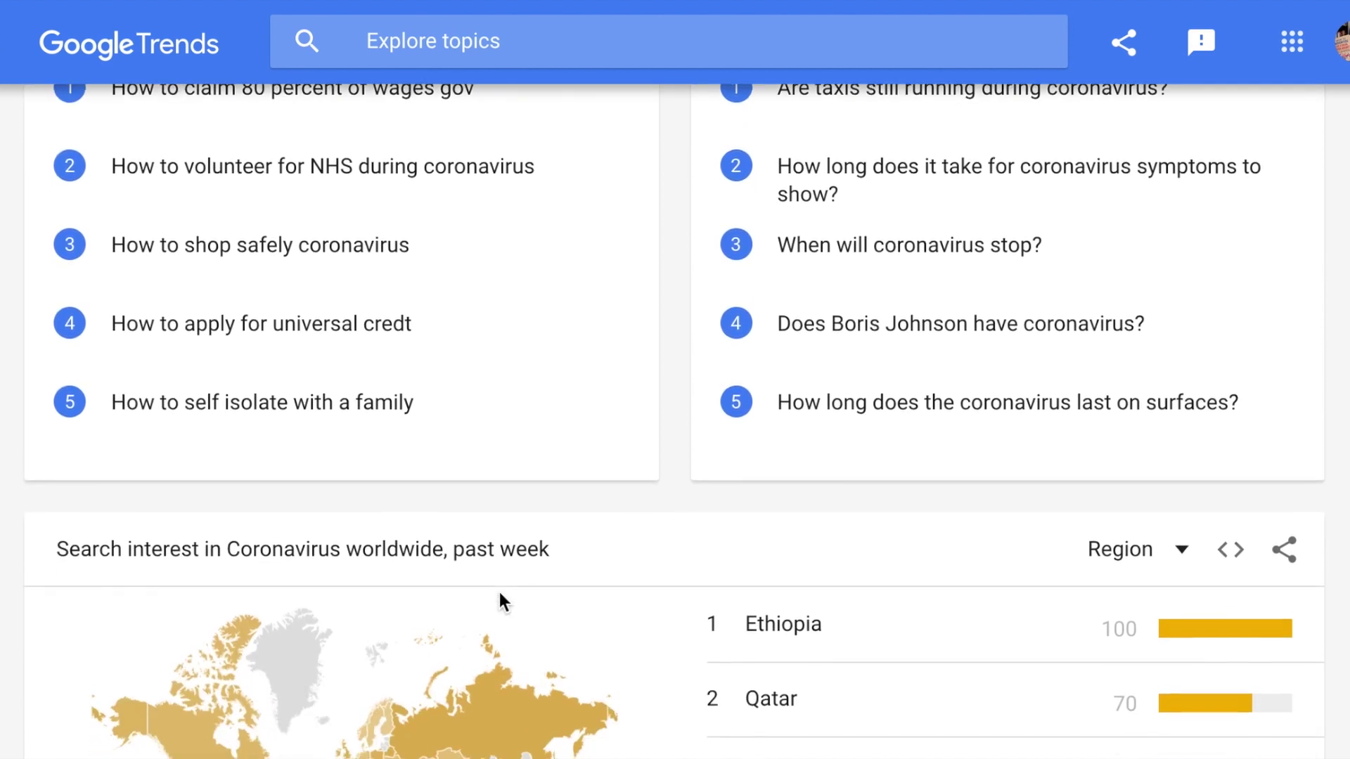
- Switch the worldwide Coronavirus search interest for the past week from regions to City
{"action": "scroll", "coordinate": [499, 592], "scroll_direction": "down", "scroll_amount": 1}
{"action": "scroll", "coordinate": [502, 602], "scroll_direction": "down", "scroll_amount": 3}
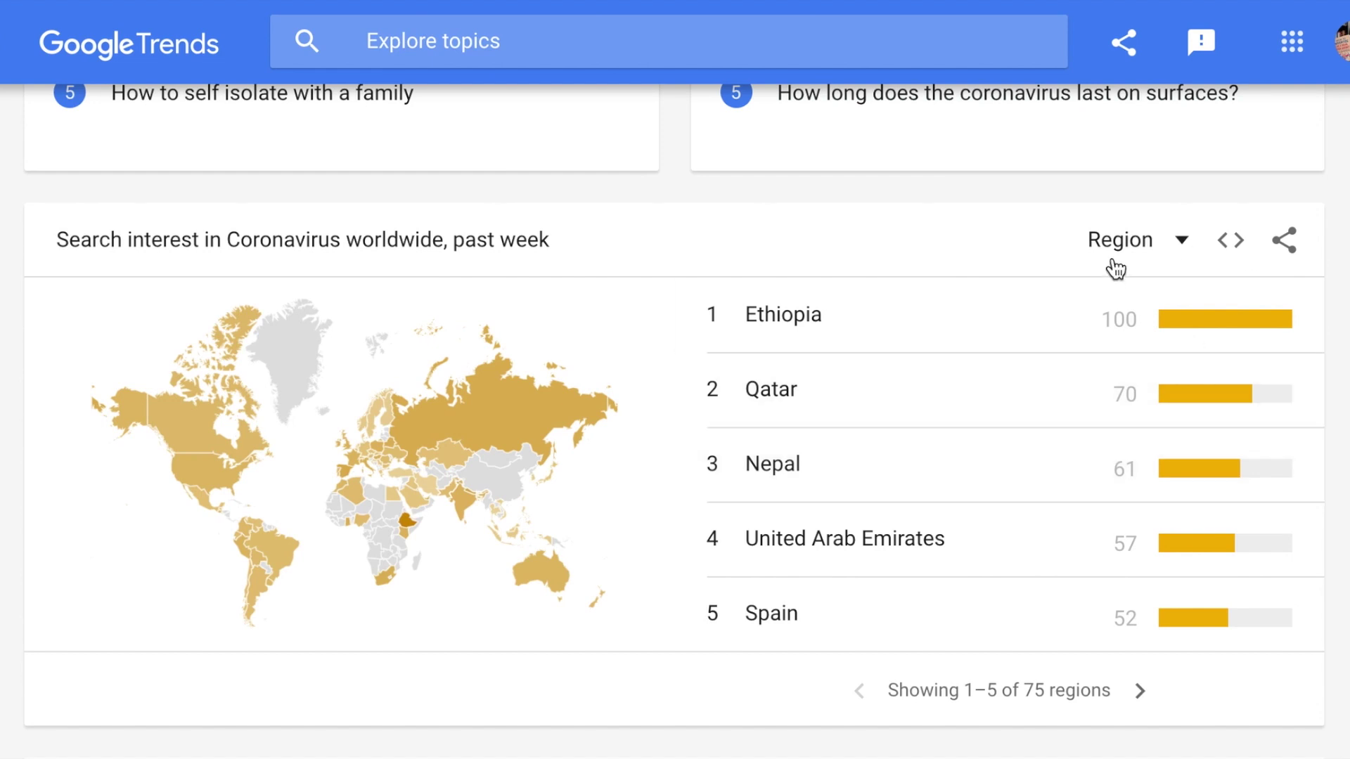
{"action": "left_click", "coordinate": [1138, 243]}
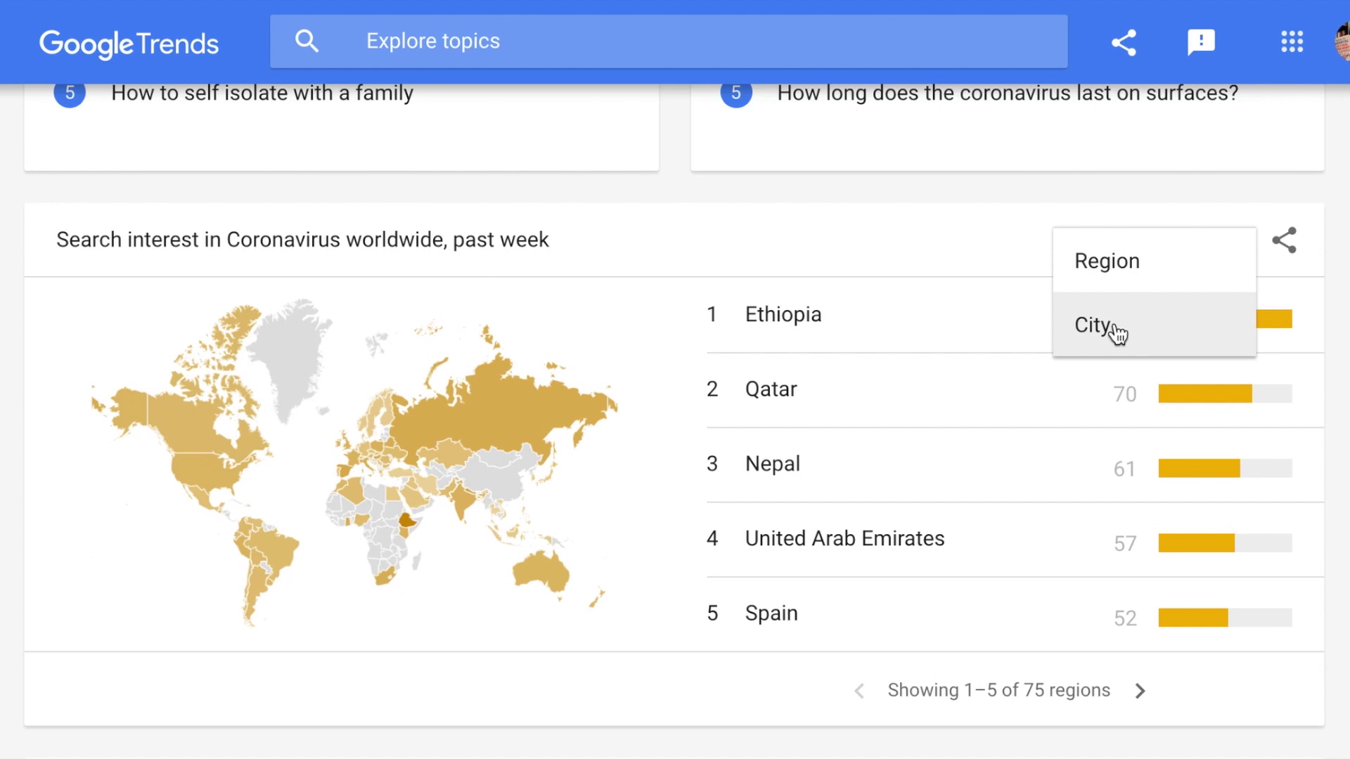
{"action": "left_click", "coordinate": [1115, 328]}
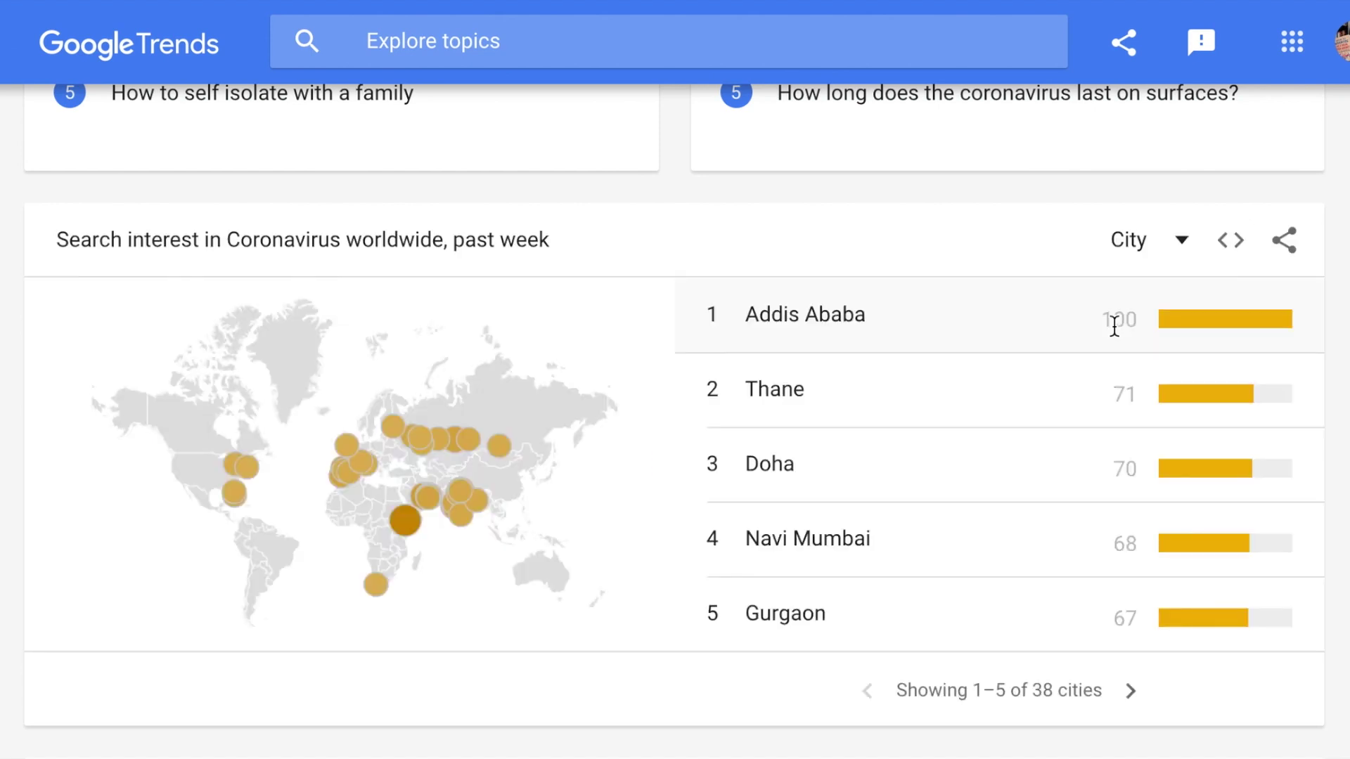
- Examine the city-level Coronavirus search interest, checking Cape Town on the world map and the ranking of UK cities
{"action": "scroll", "coordinate": [956, 485], "scroll_direction": "down", "scroll_amount": 1}
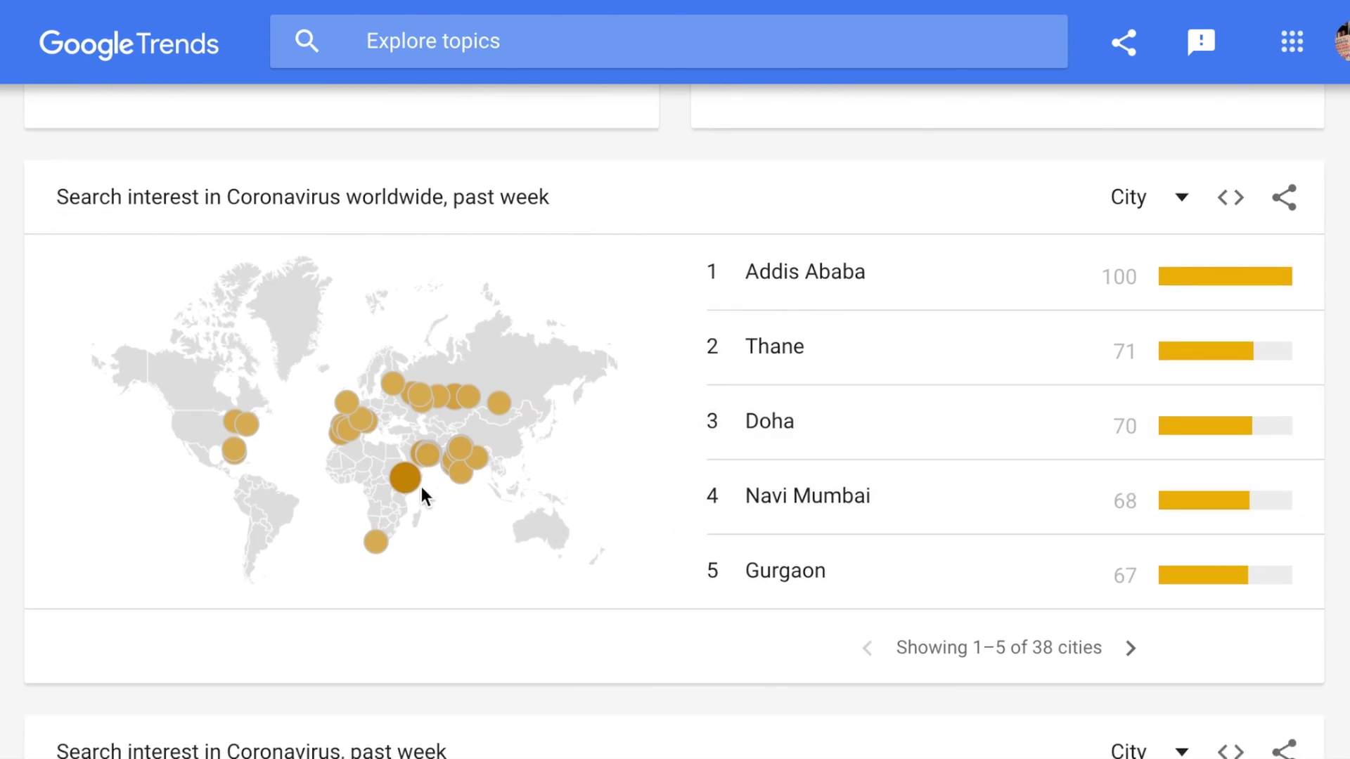
{"action": "mouse_move", "coordinate": [372, 549]}
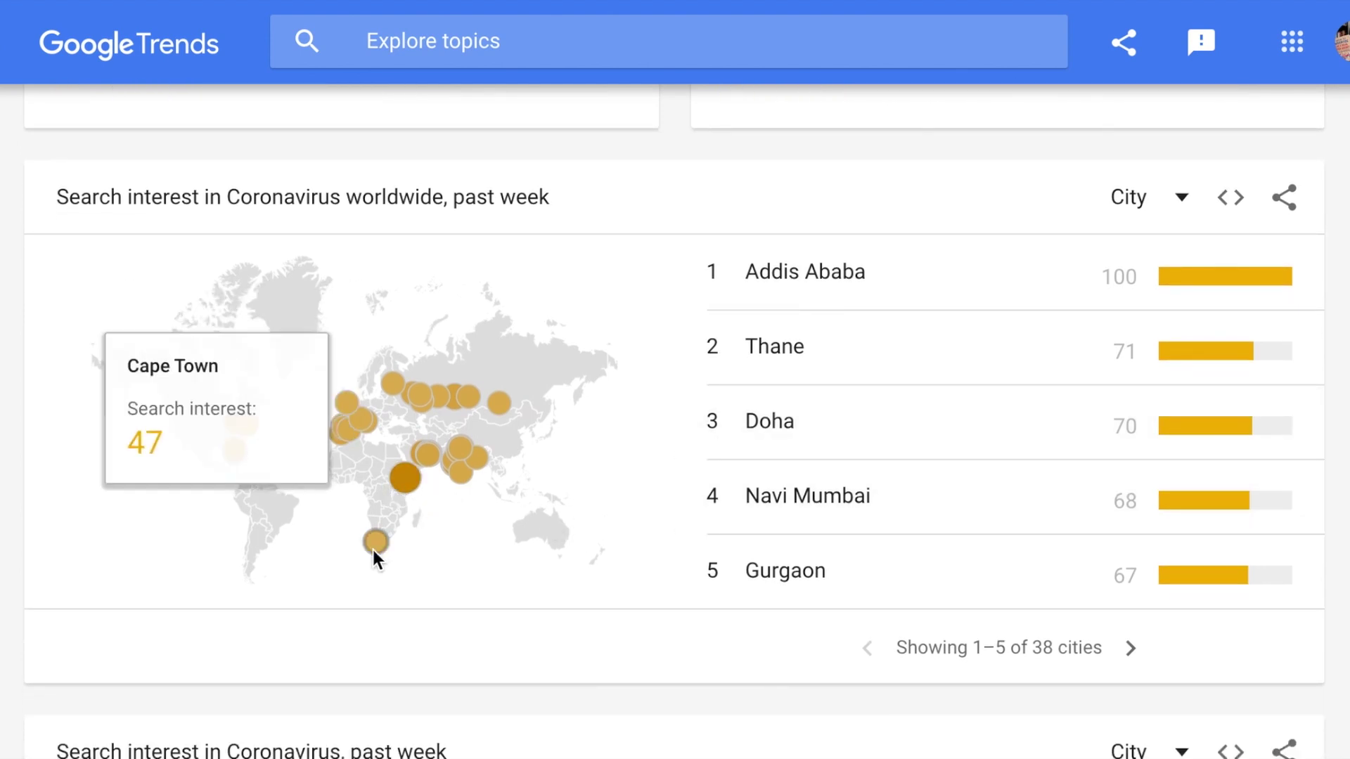
{"action": "scroll", "coordinate": [455, 543], "scroll_direction": "down", "scroll_amount": 1}
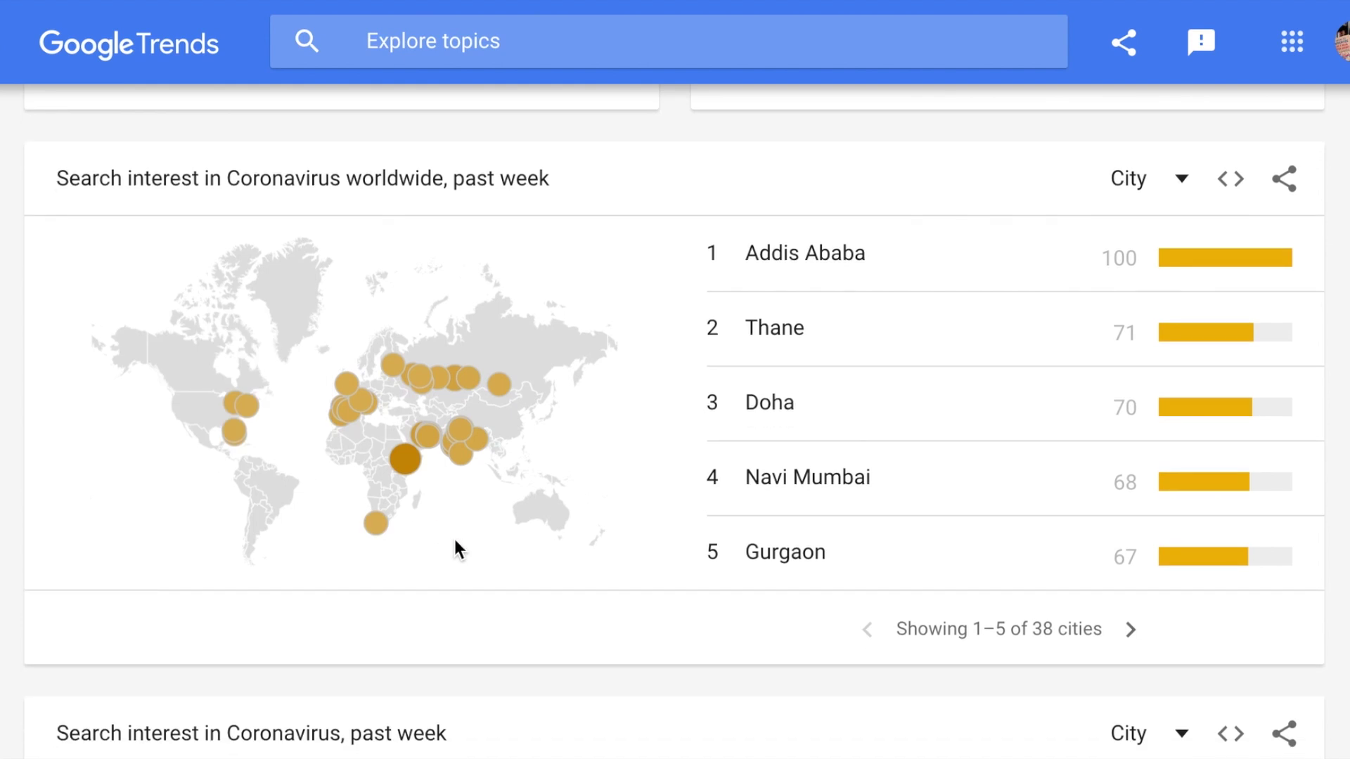
{"action": "scroll", "coordinate": [455, 541], "scroll_direction": "down", "scroll_amount": 3}
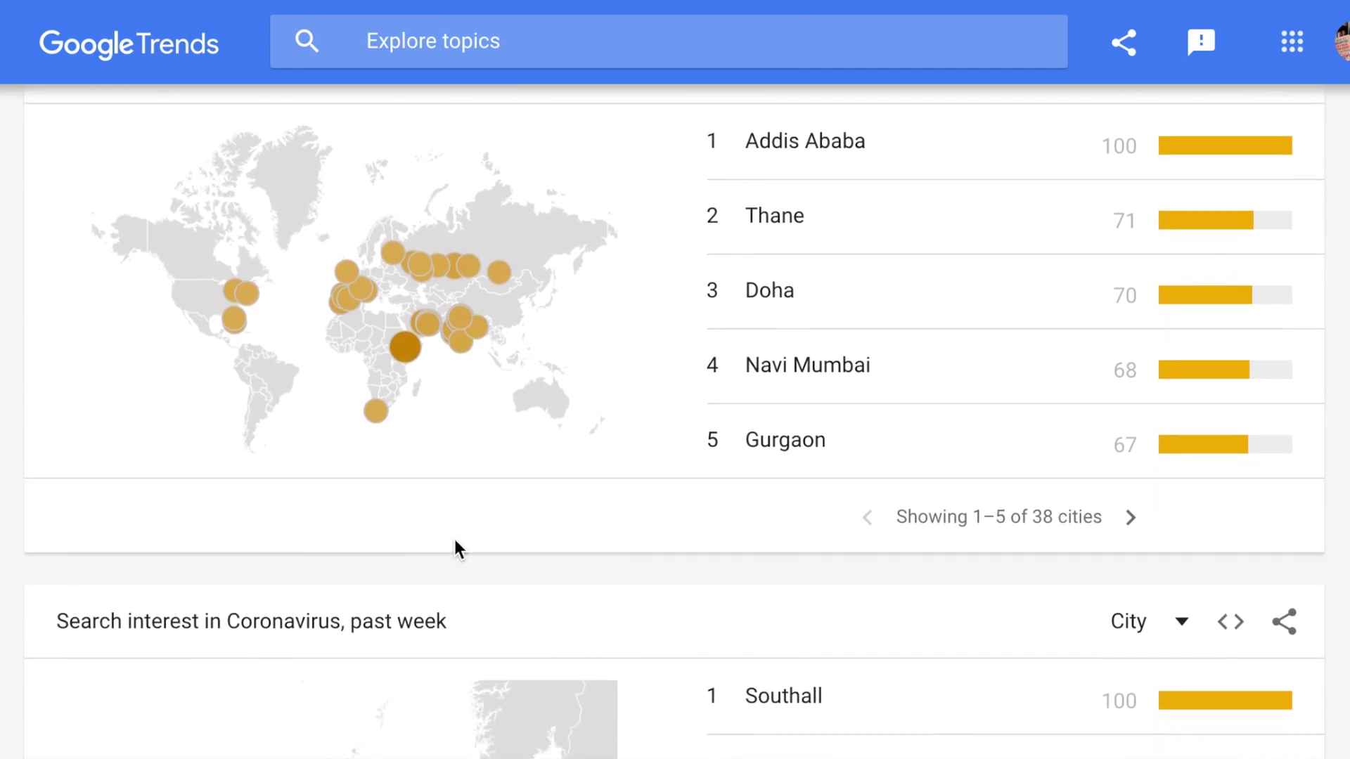
{"action": "scroll", "coordinate": [455, 542], "scroll_direction": "down", "scroll_amount": 4}
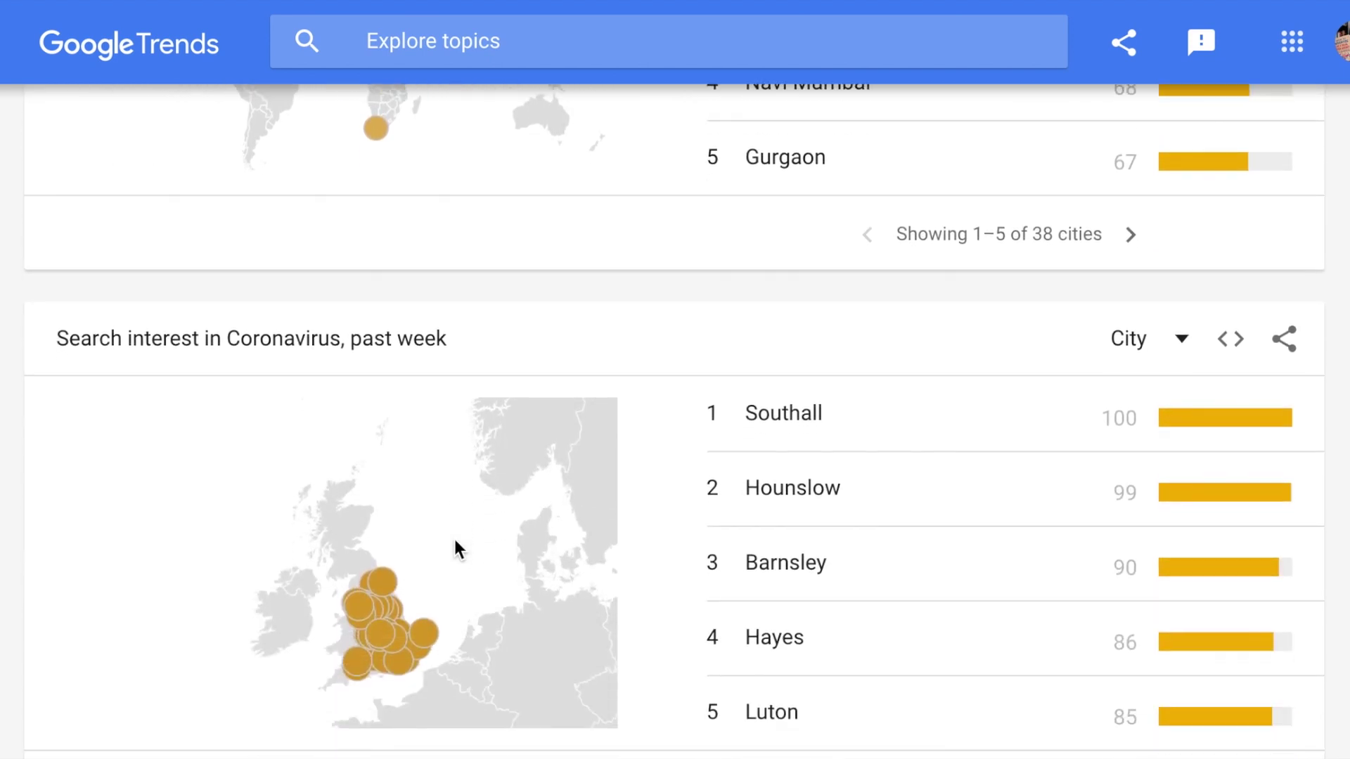
{"action": "scroll", "coordinate": [455, 548], "scroll_direction": "down", "scroll_amount": 3}
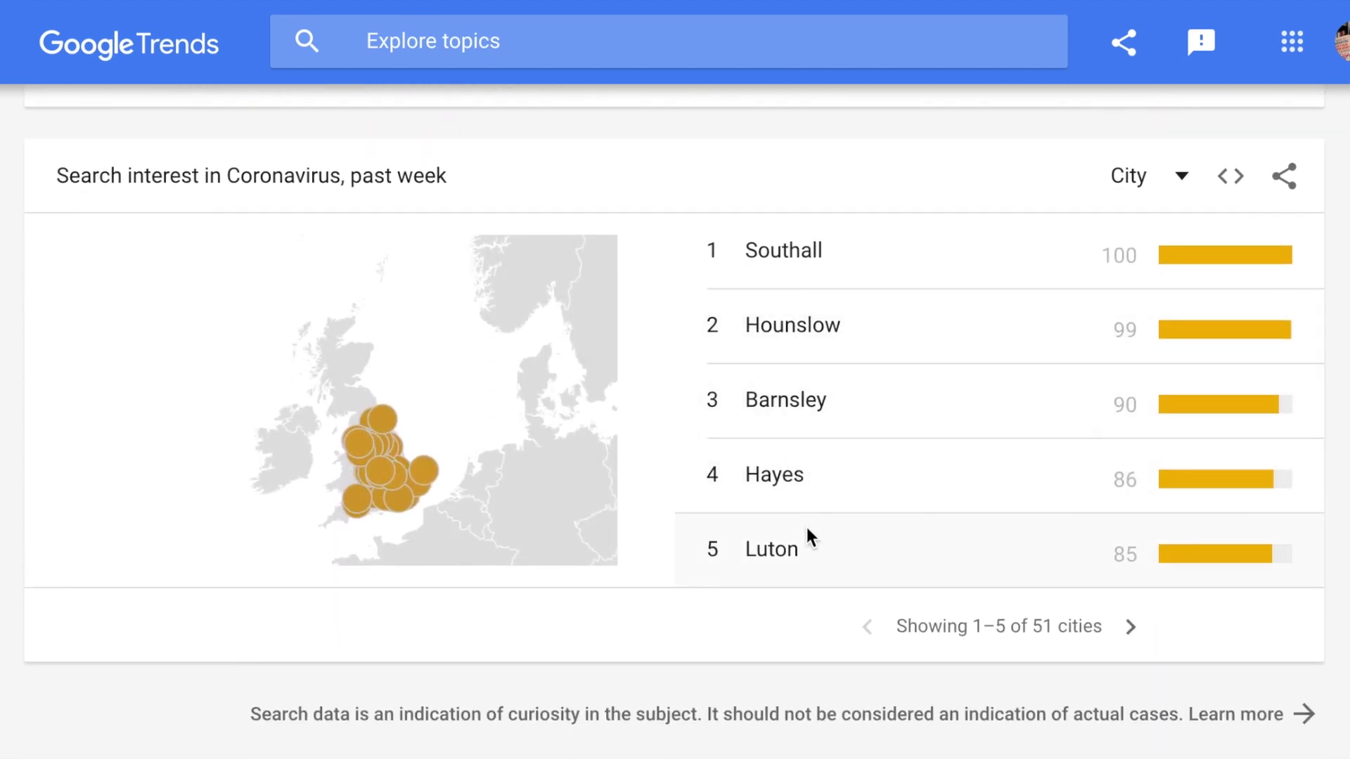
{"action": "scroll", "coordinate": [807, 528], "scroll_direction": "down", "scroll_amount": 1}
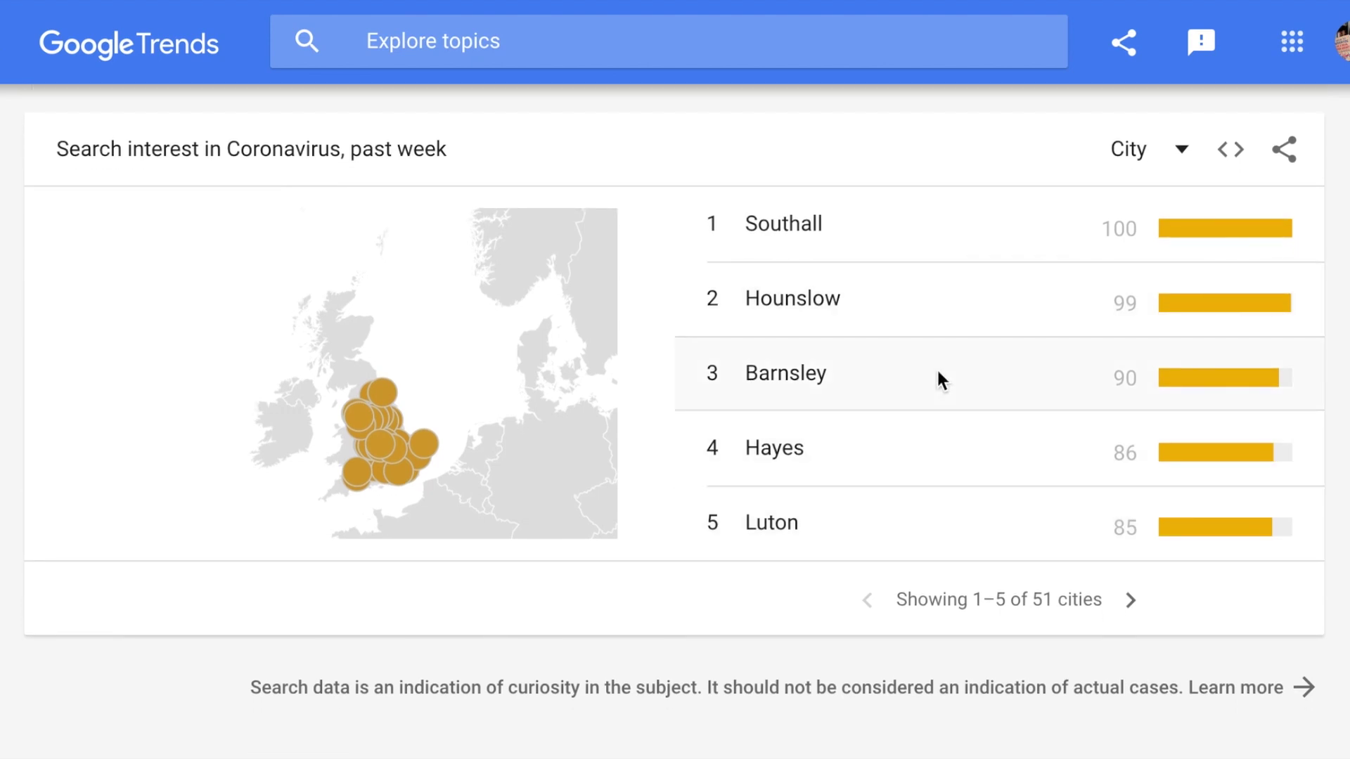
{"action": "scroll", "coordinate": [935, 374], "scroll_direction": "down", "scroll_amount": 4}
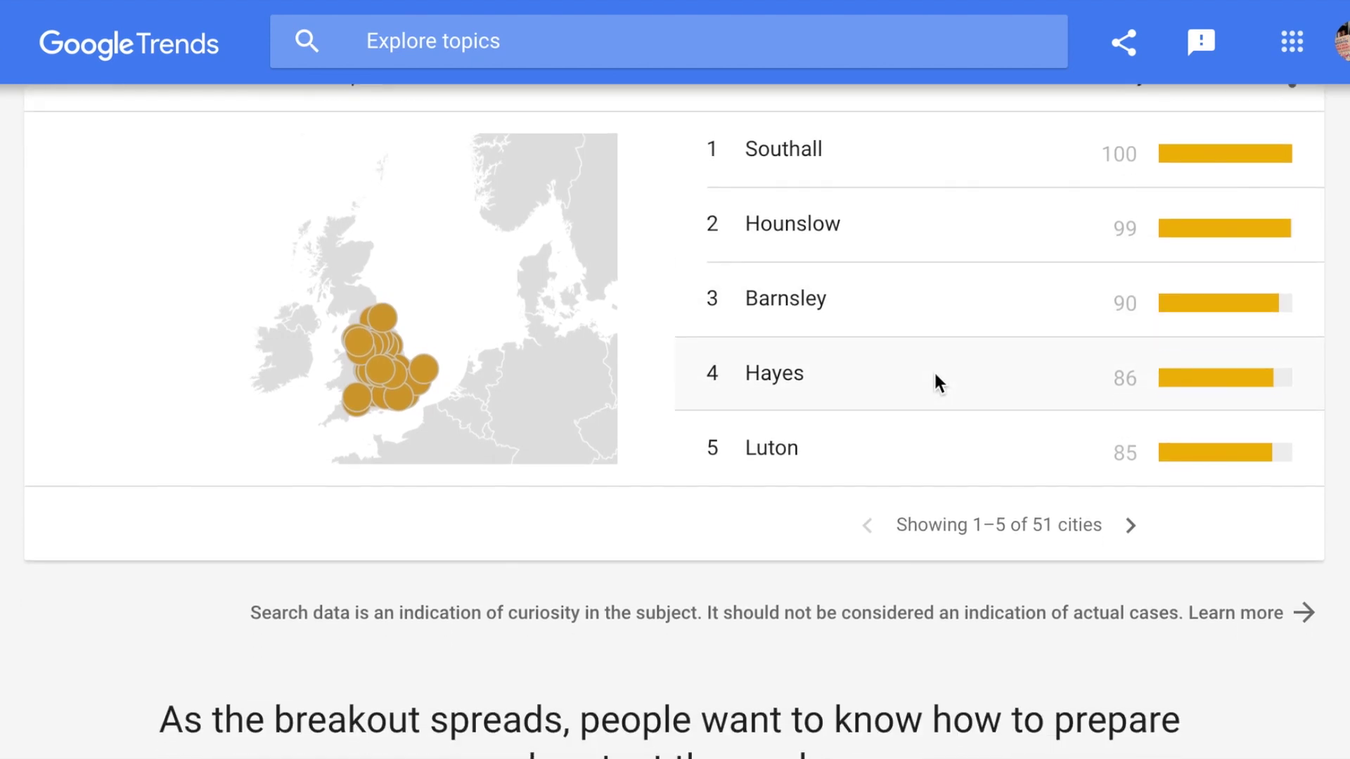
- Examine the UK "How to" queries, the Coronavirus and hand sanitiser, face mask and hand washing interest charts, and the rising Trending Queries
{"action": "scroll", "coordinate": [935, 373], "scroll_direction": "down", "scroll_amount": 5}
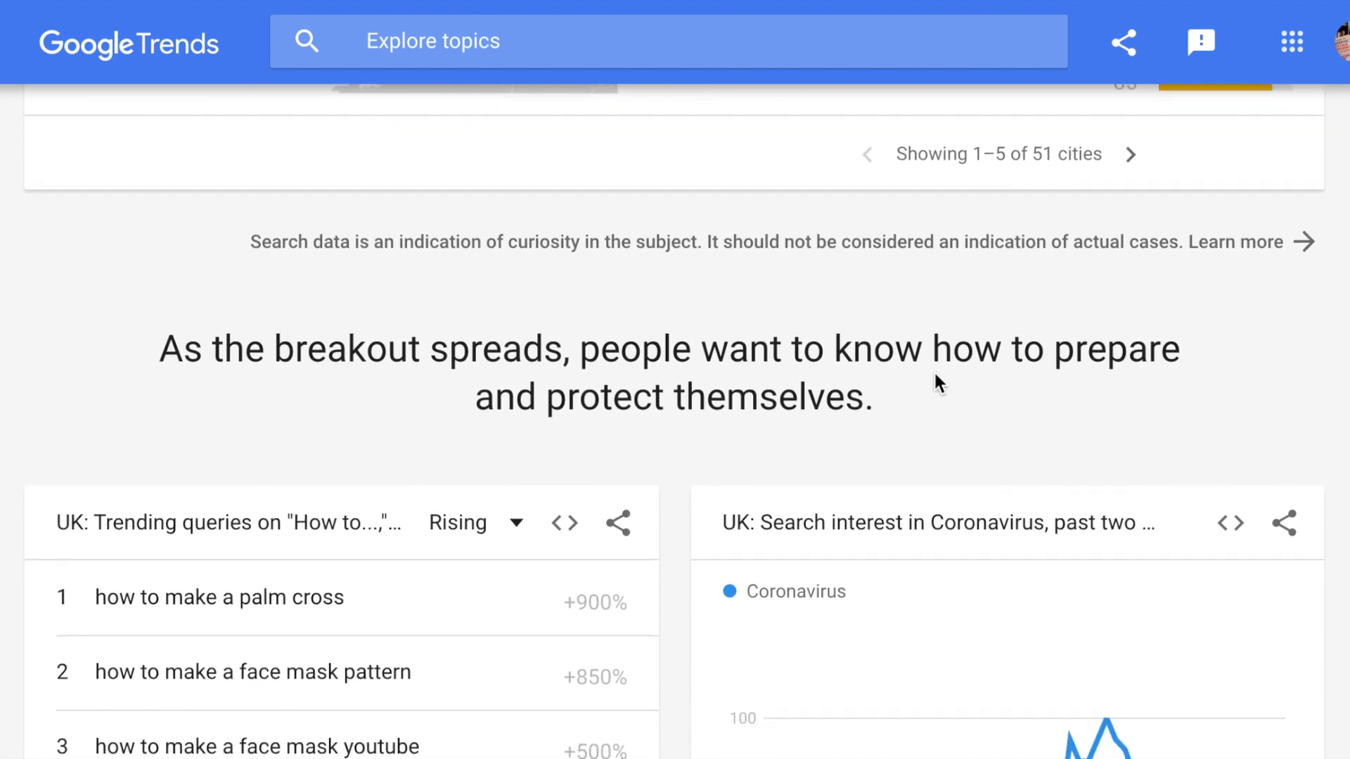
{"action": "scroll", "coordinate": [936, 373], "scroll_direction": "down", "scroll_amount": 2}
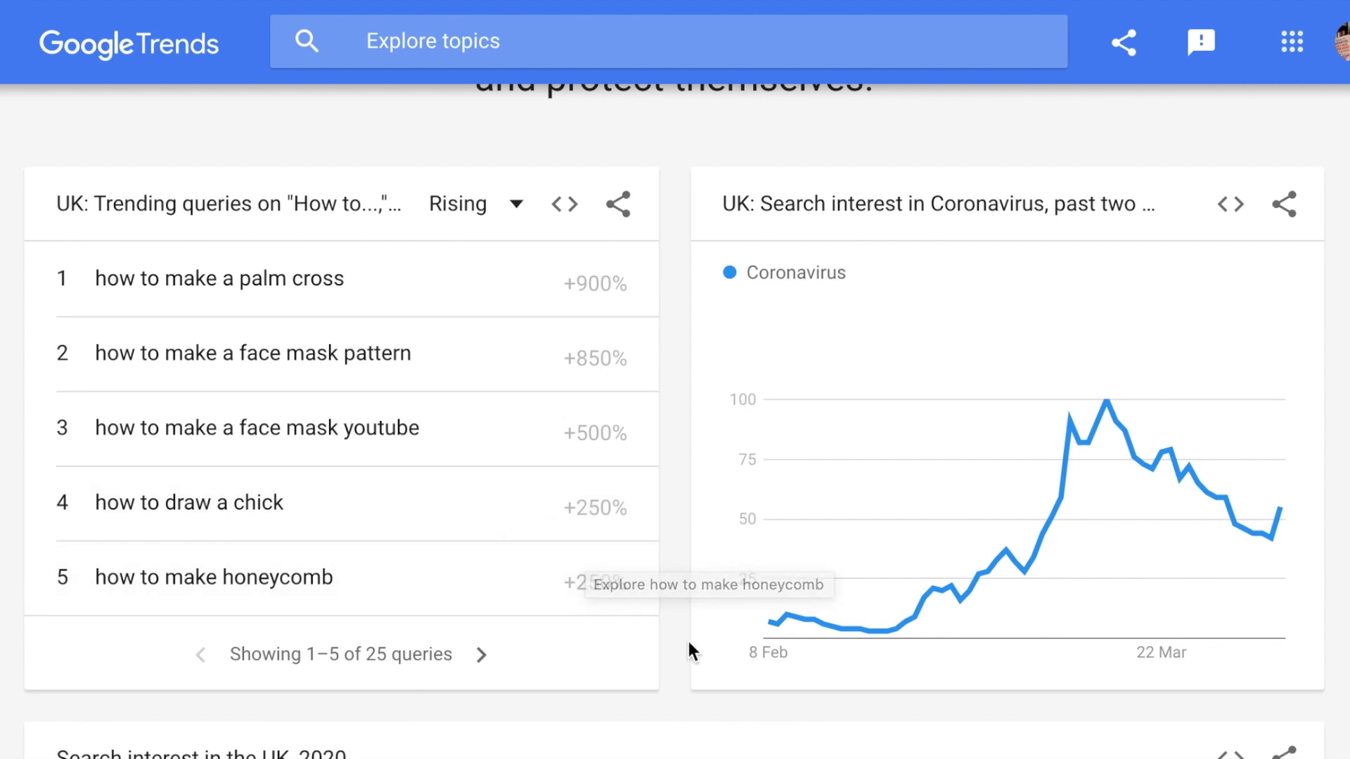
{"action": "mouse_move", "coordinate": [1025, 520]}
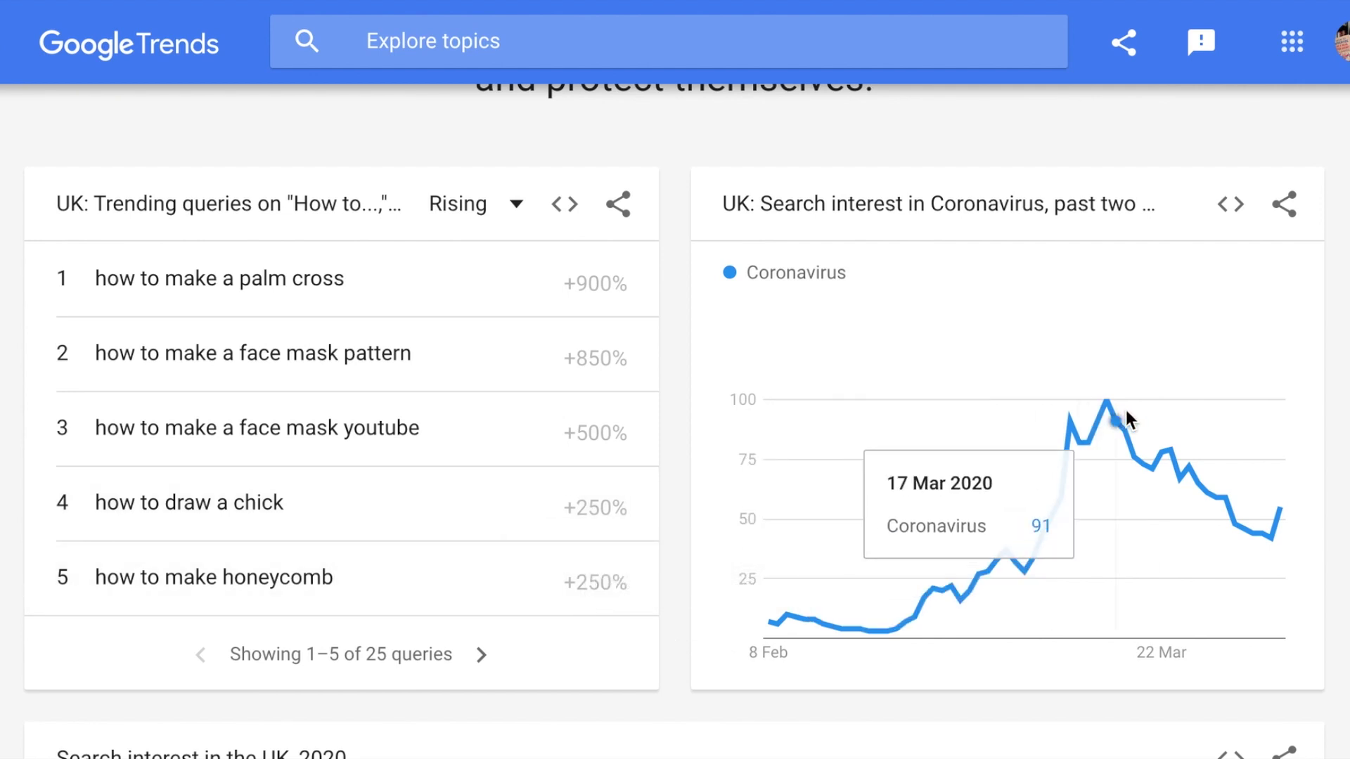
{"action": "scroll", "coordinate": [847, 619], "scroll_direction": "down", "scroll_amount": 4}
{"action": "scroll", "coordinate": [848, 622], "scroll_direction": "down", "scroll_amount": 4}
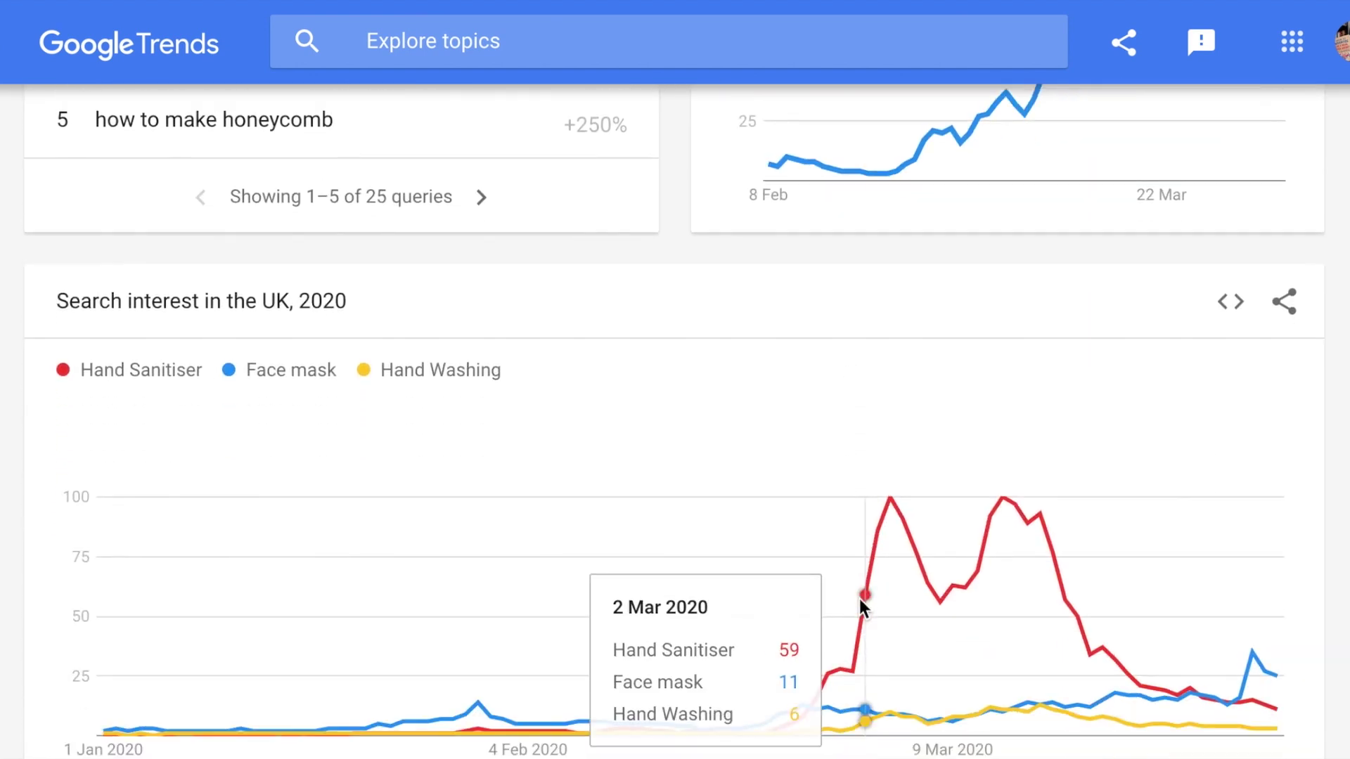
{"action": "scroll", "coordinate": [889, 569], "scroll_direction": "down", "scroll_amount": 1}
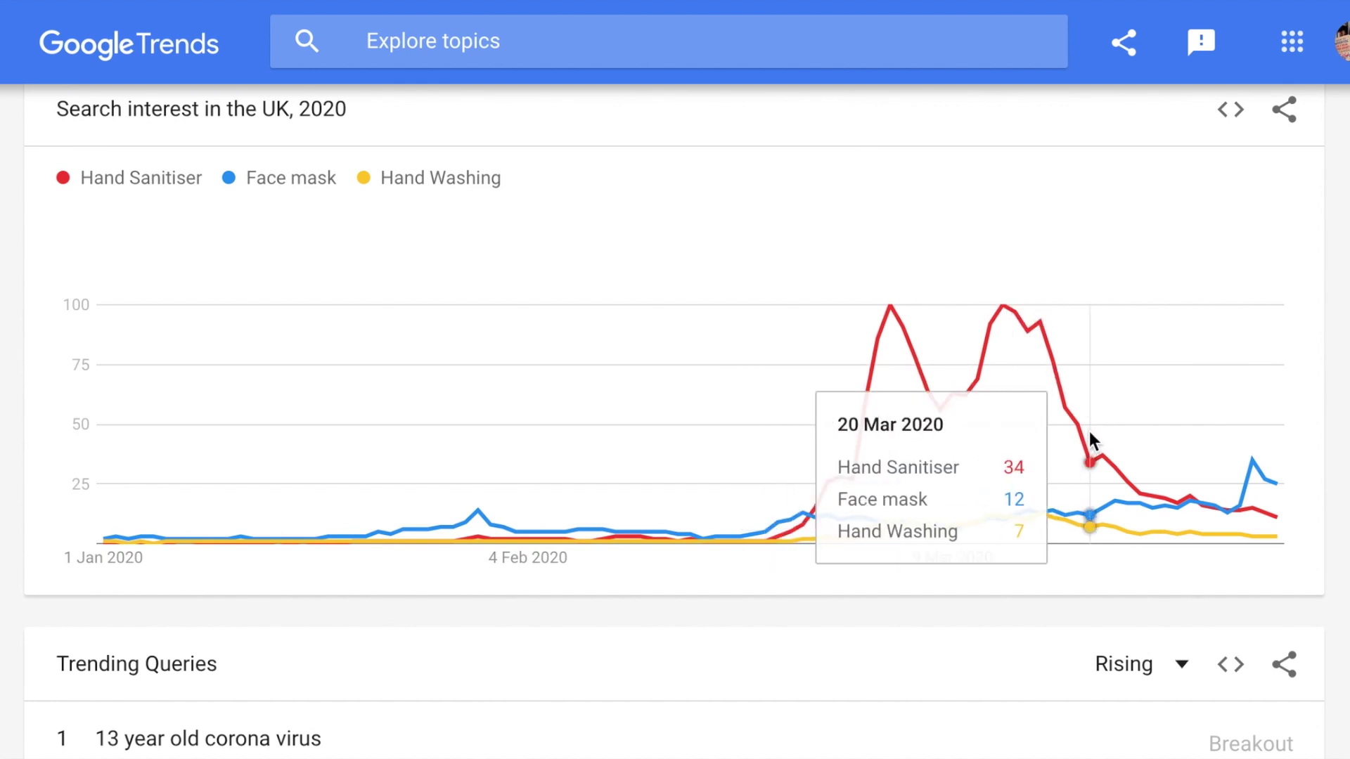
{"action": "scroll", "coordinate": [1205, 508], "scroll_direction": "down", "scroll_amount": 3}
{"action": "scroll", "coordinate": [1206, 515], "scroll_direction": "down", "scroll_amount": 2}
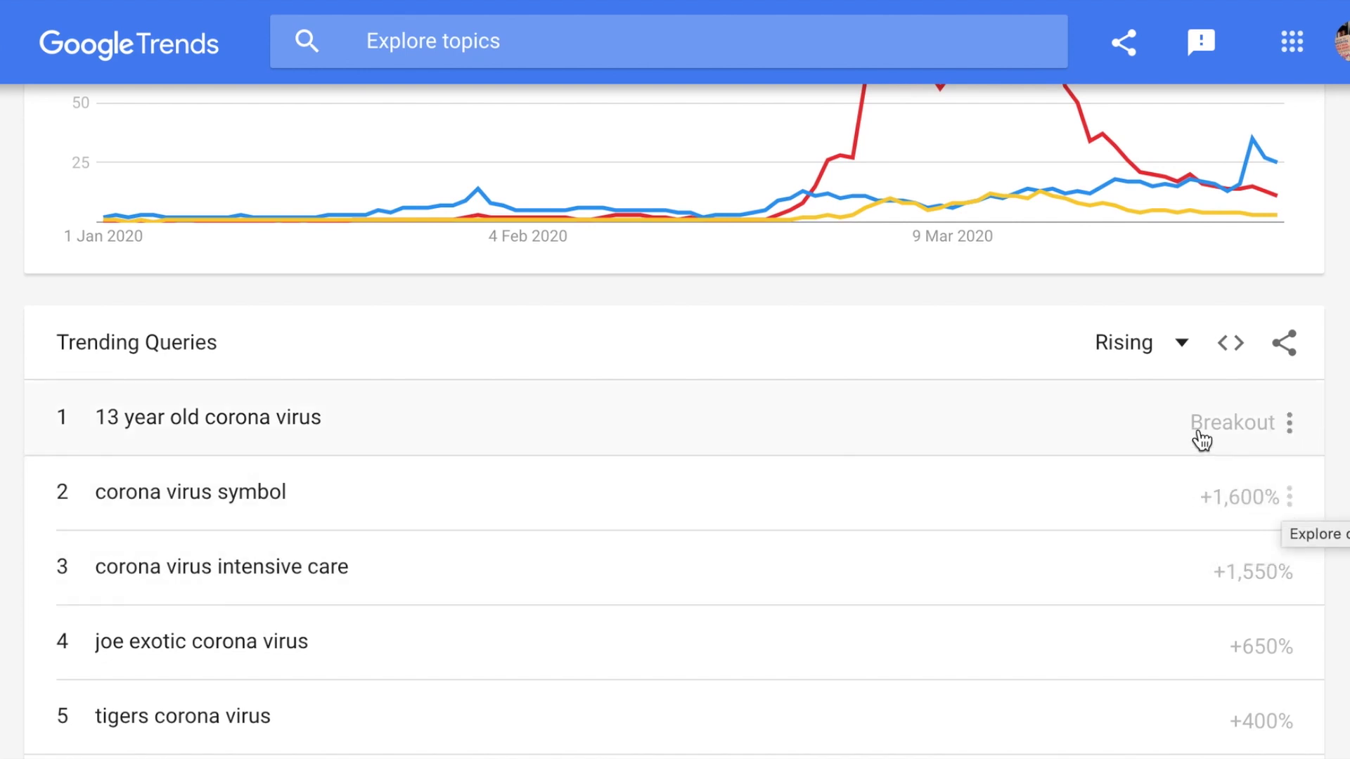
- Switch the Trending Queries list to Top for comparison and return it to Rising
{"action": "left_click", "coordinate": [1161, 348]}
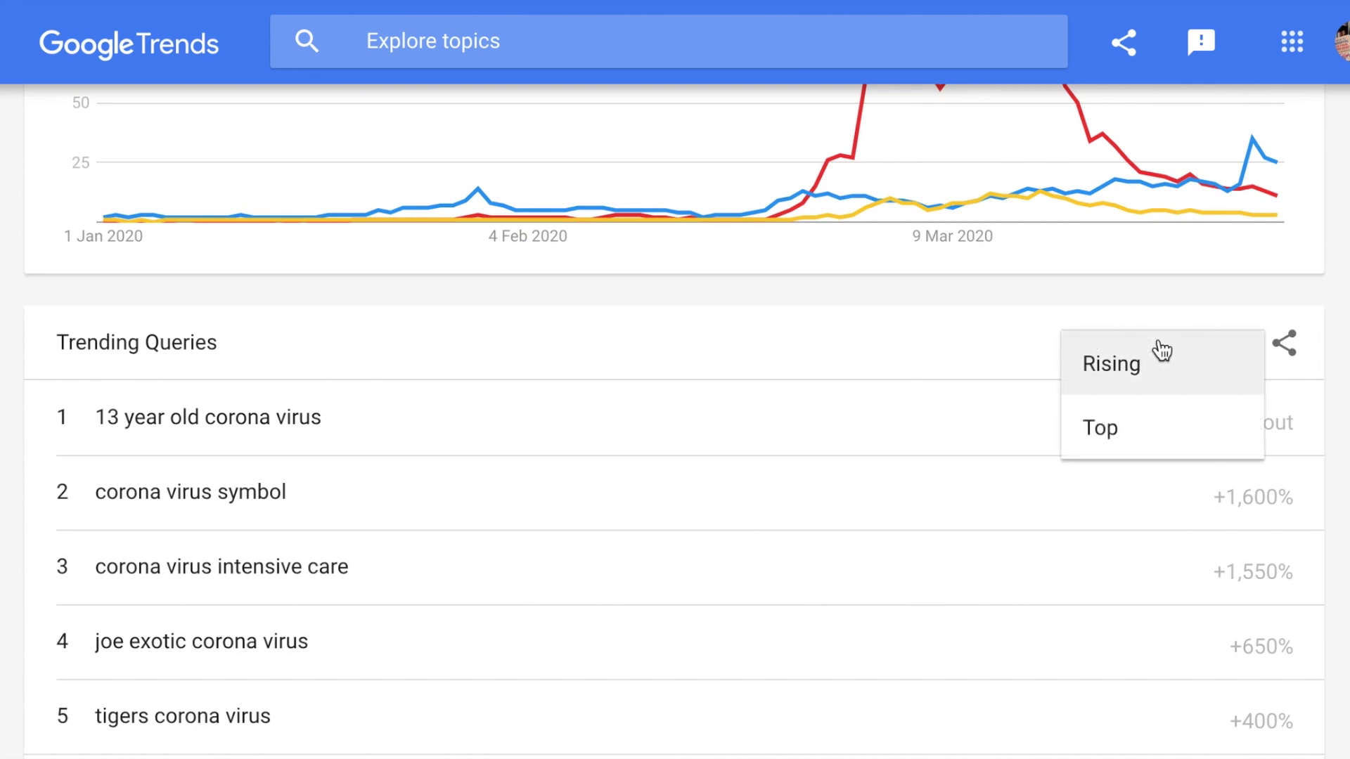
{"action": "left_click", "coordinate": [1134, 435]}
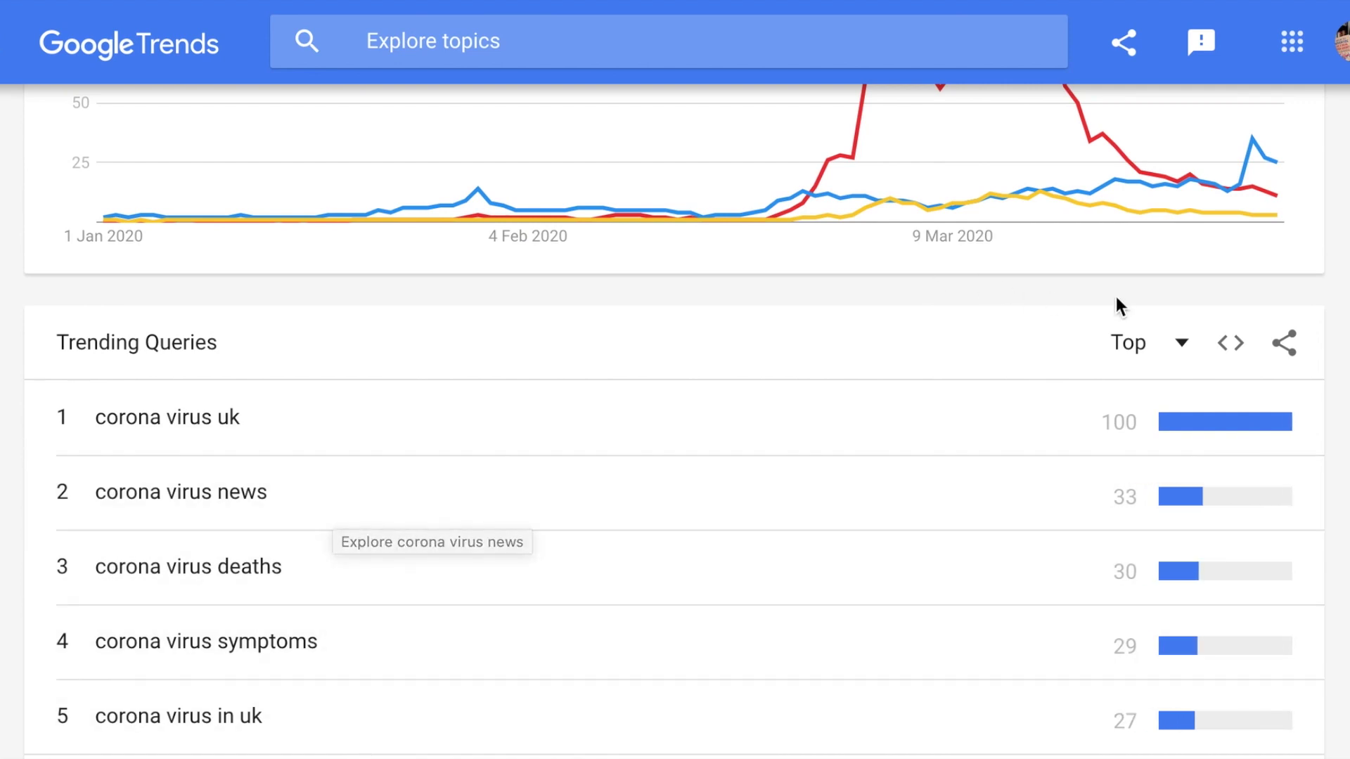
{"action": "left_click", "coordinate": [1129, 345]}
{"action": "left_click", "coordinate": [1129, 310]}
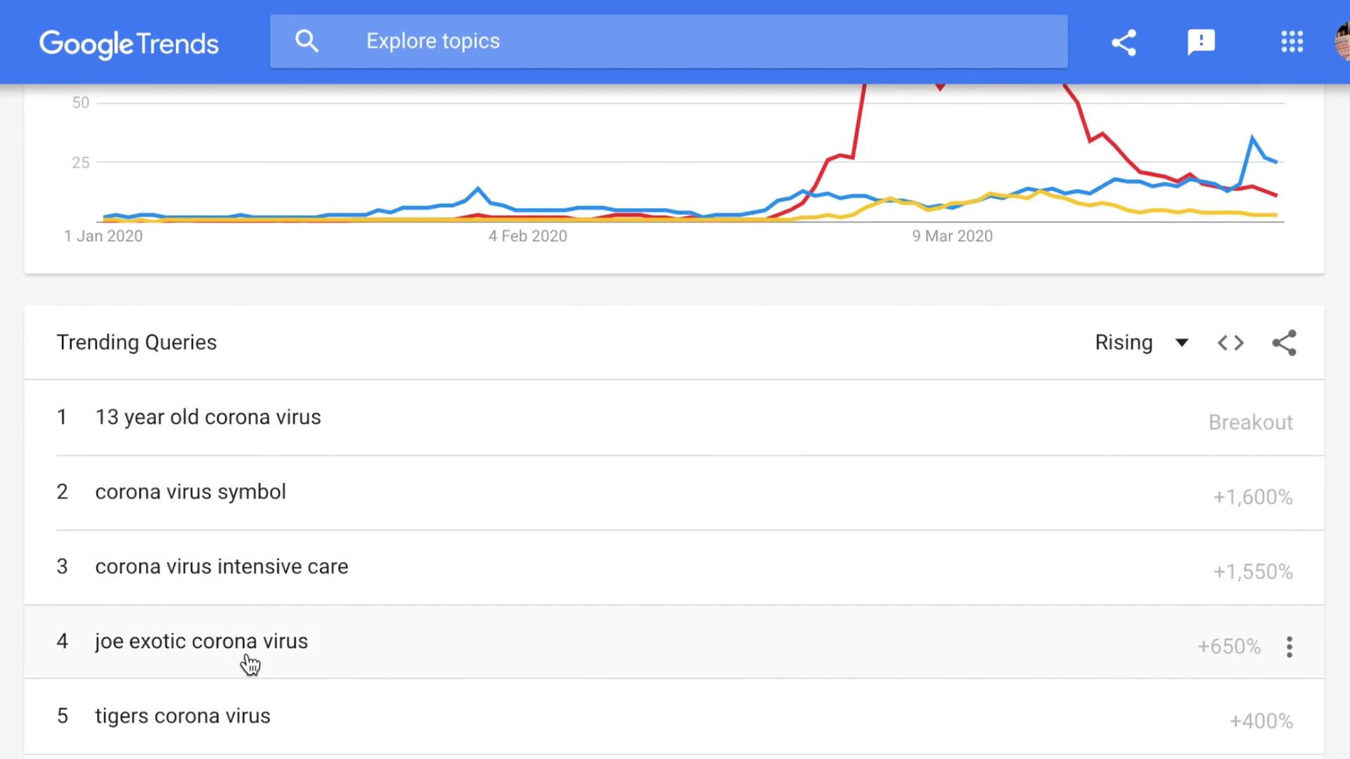
- View rising Trending Queries 6 to 10 and look back over the rest of the Coronavirus story
{"action": "left_click", "coordinate": [813, 758]}
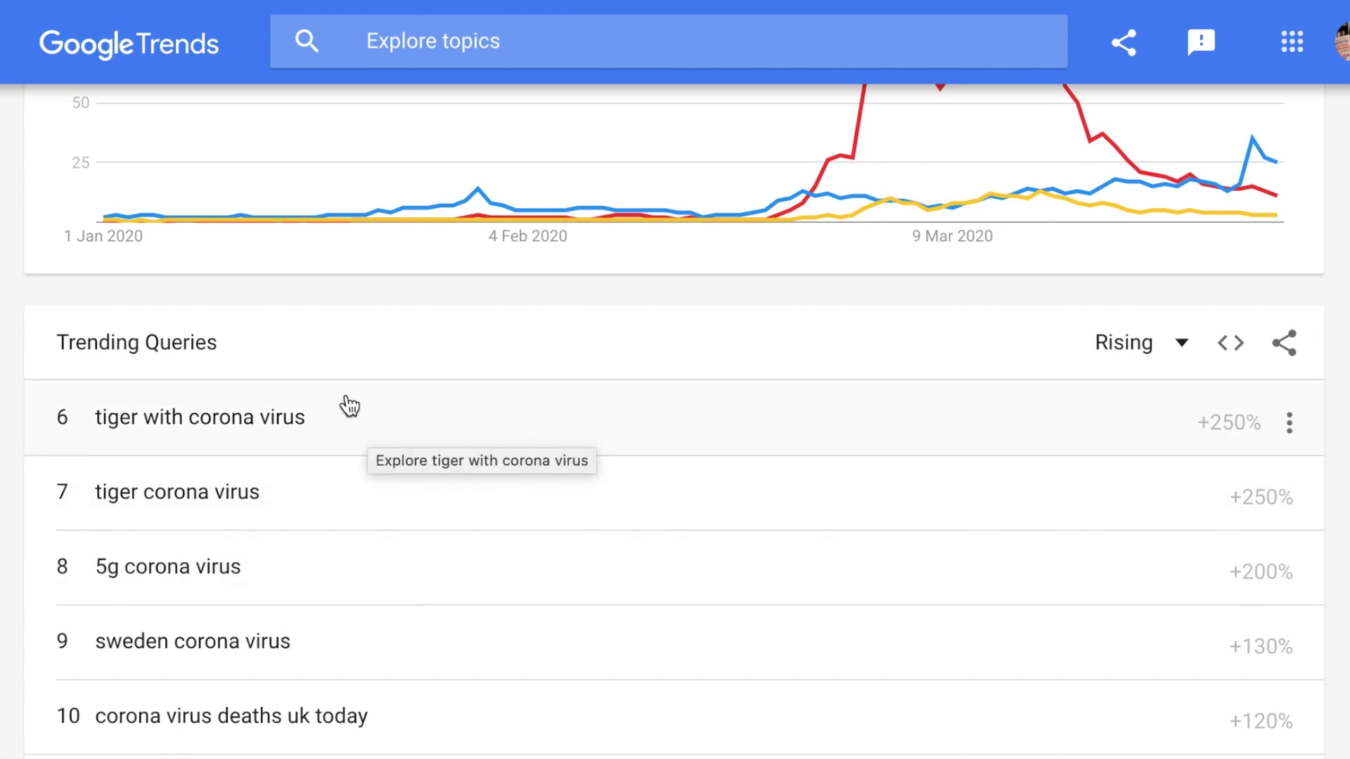
{"action": "scroll", "coordinate": [350, 407], "scroll_direction": "up", "scroll_amount": 3}
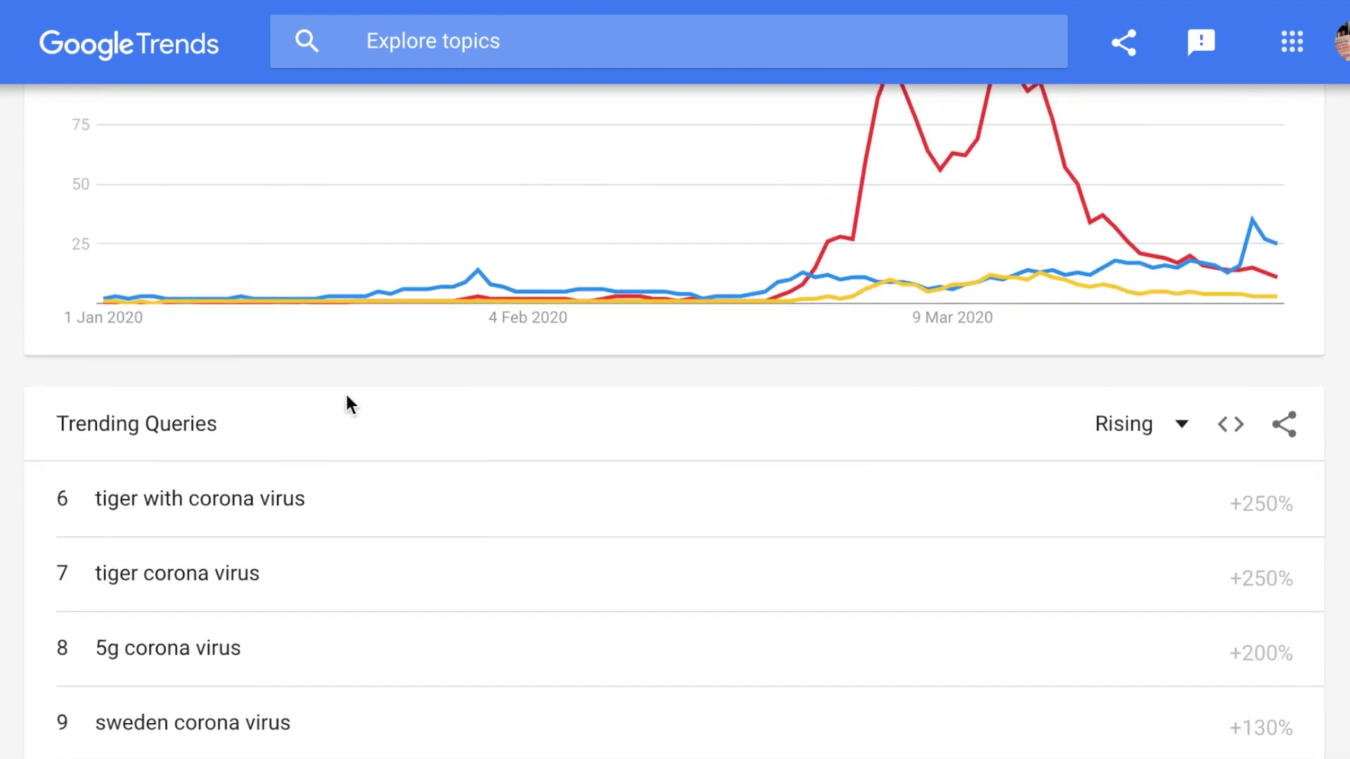
{"action": "scroll", "coordinate": [346, 399], "scroll_direction": "down", "scroll_amount": 15}
{"action": "scroll", "coordinate": [346, 399], "scroll_direction": "up", "scroll_amount": 7}
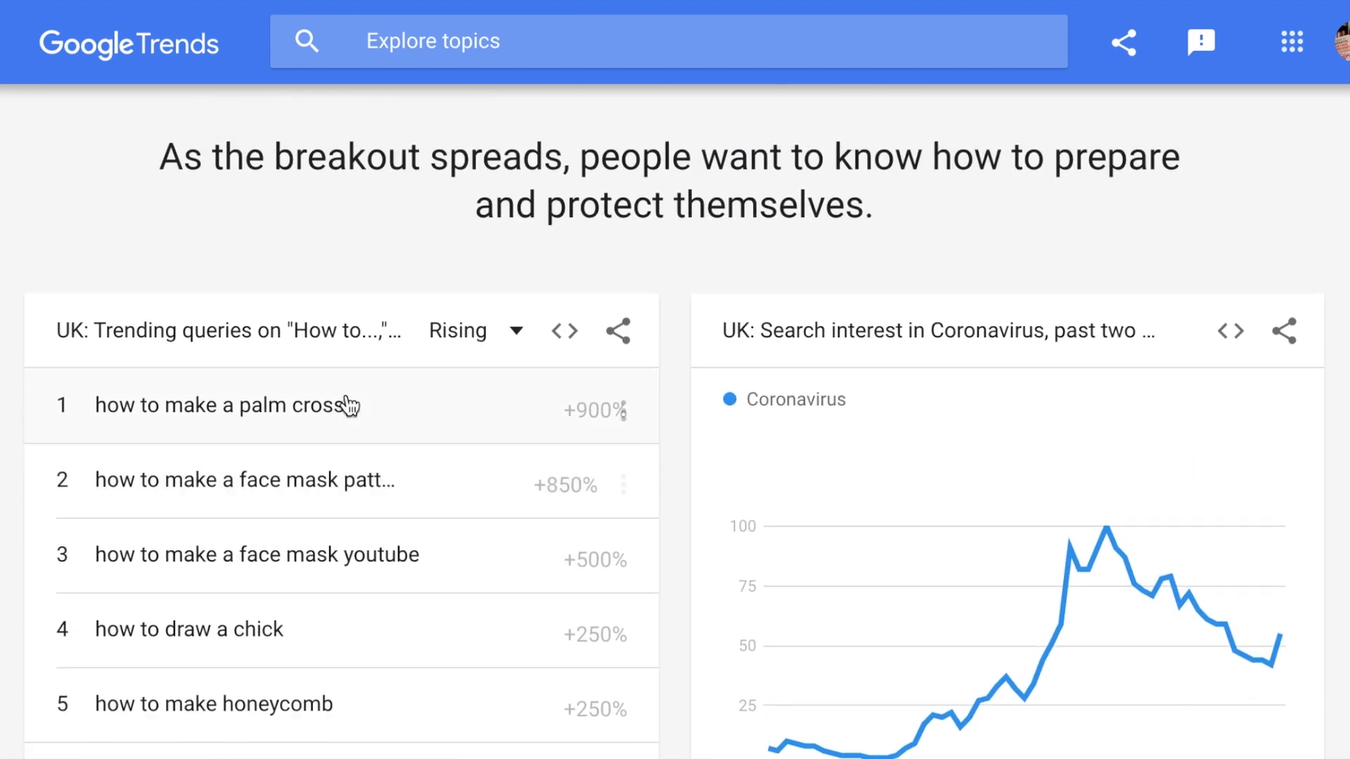
{"action": "scroll", "coordinate": [346, 399], "scroll_direction": "up", "scroll_amount": 15}
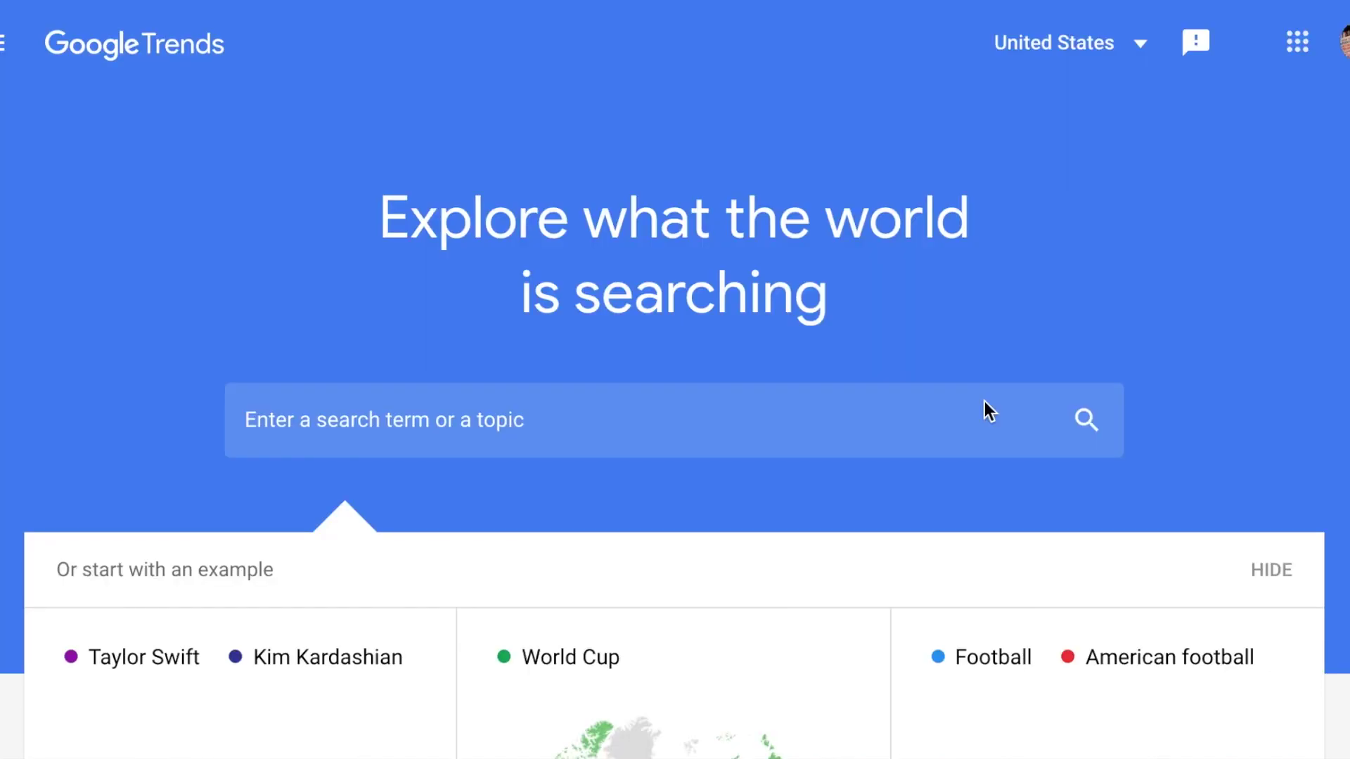
- Explore "restaurants" as a search term from the Google Trends home page
{"action": "scroll", "coordinate": [914, 422], "scroll_direction": "down", "scroll_amount": 1}
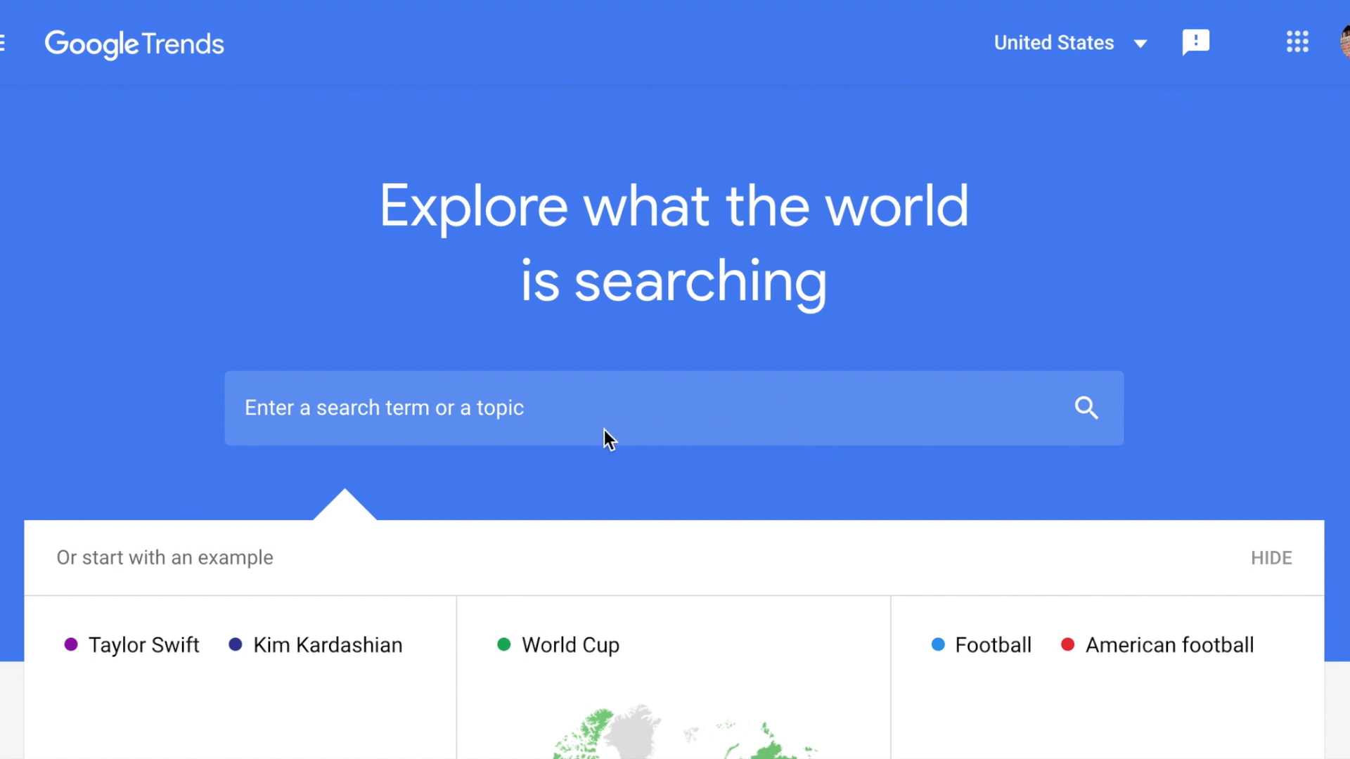
{"action": "left_click", "coordinate": [530, 409]}
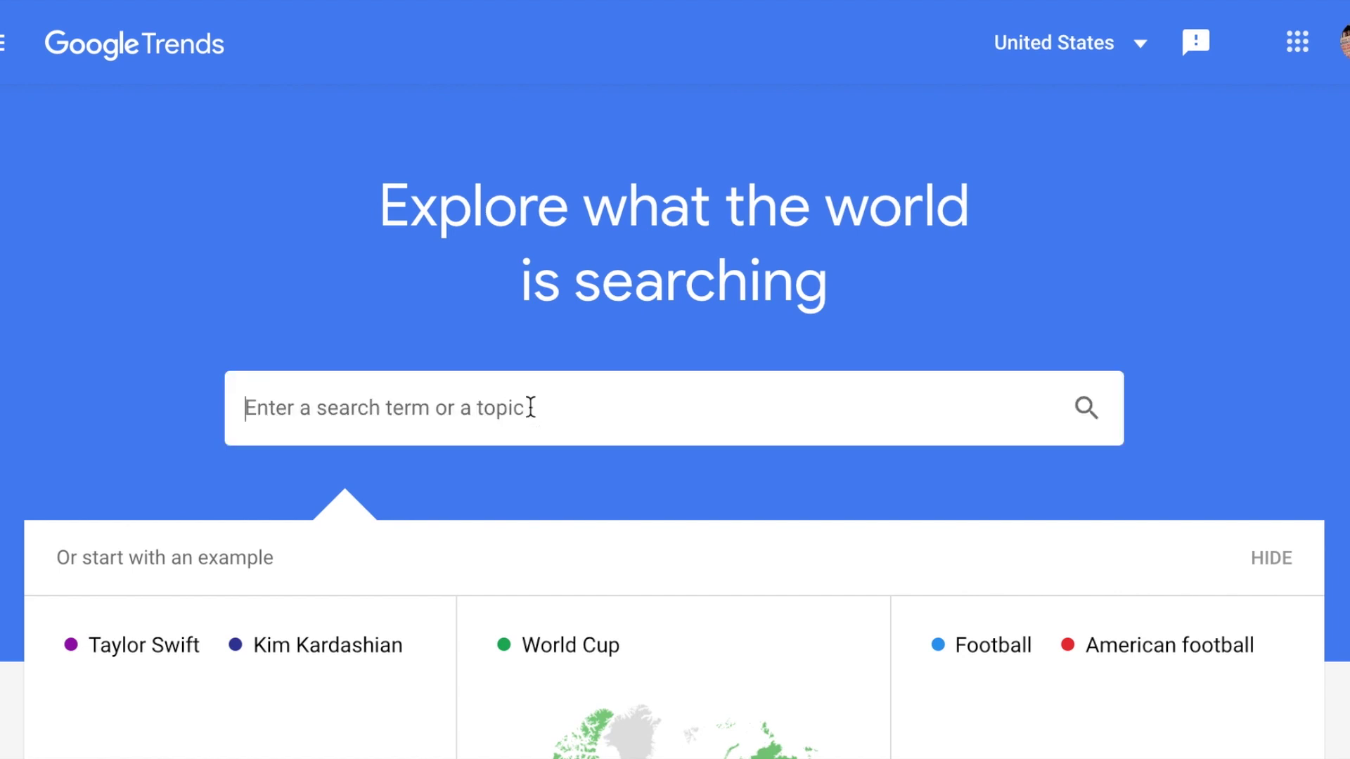
{"action": "type", "text": "restaurants"}
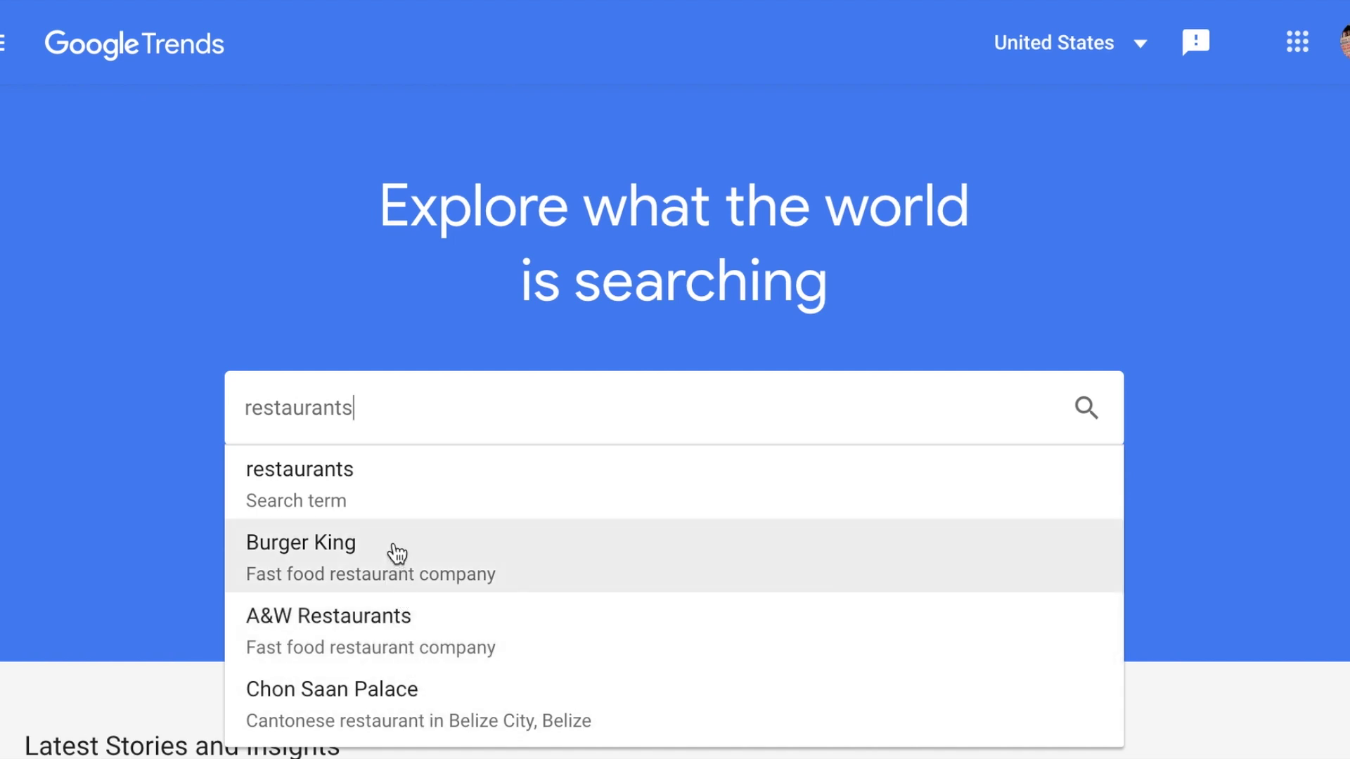
{"action": "left_click", "coordinate": [398, 492]}
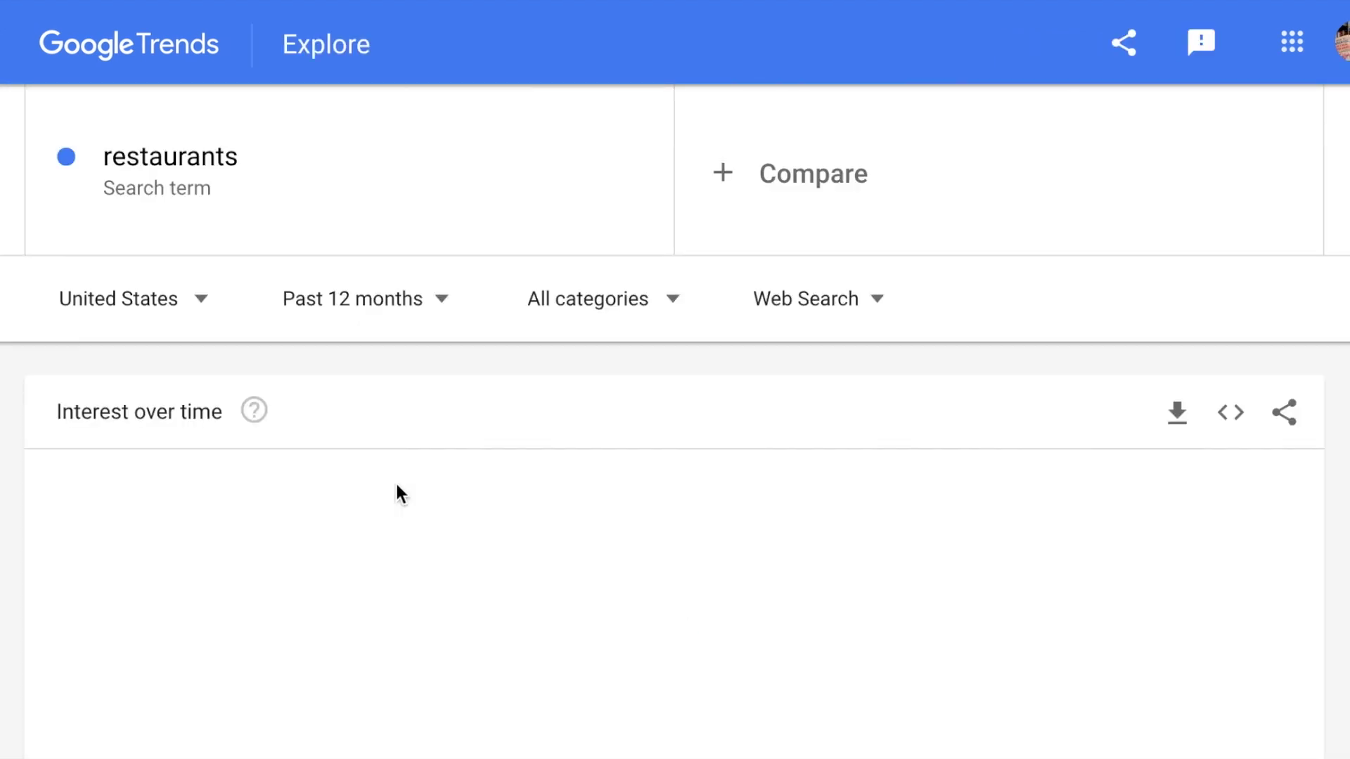
- Set the region for the restaurants search to United Kingdom
{"action": "scroll", "coordinate": [396, 485], "scroll_direction": "down", "scroll_amount": 1}
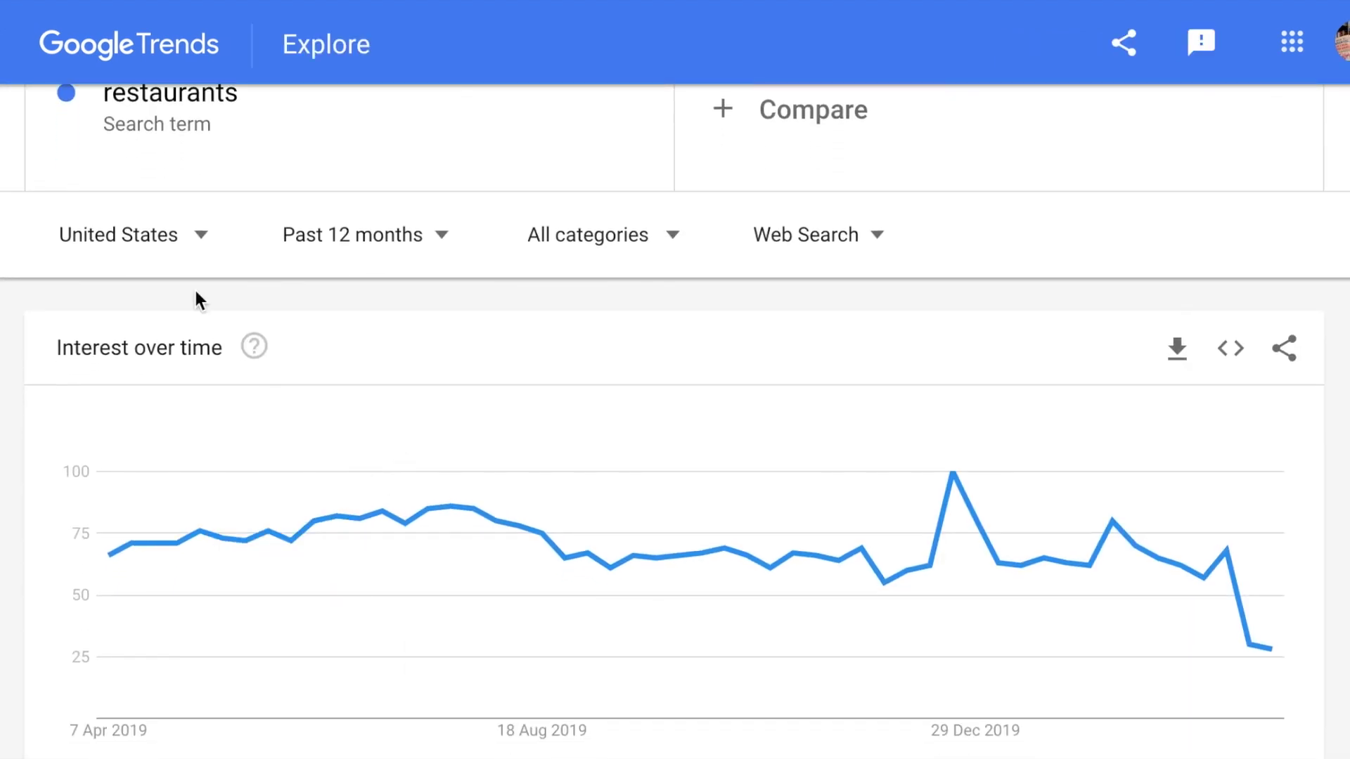
{"action": "left_click", "coordinate": [166, 246]}
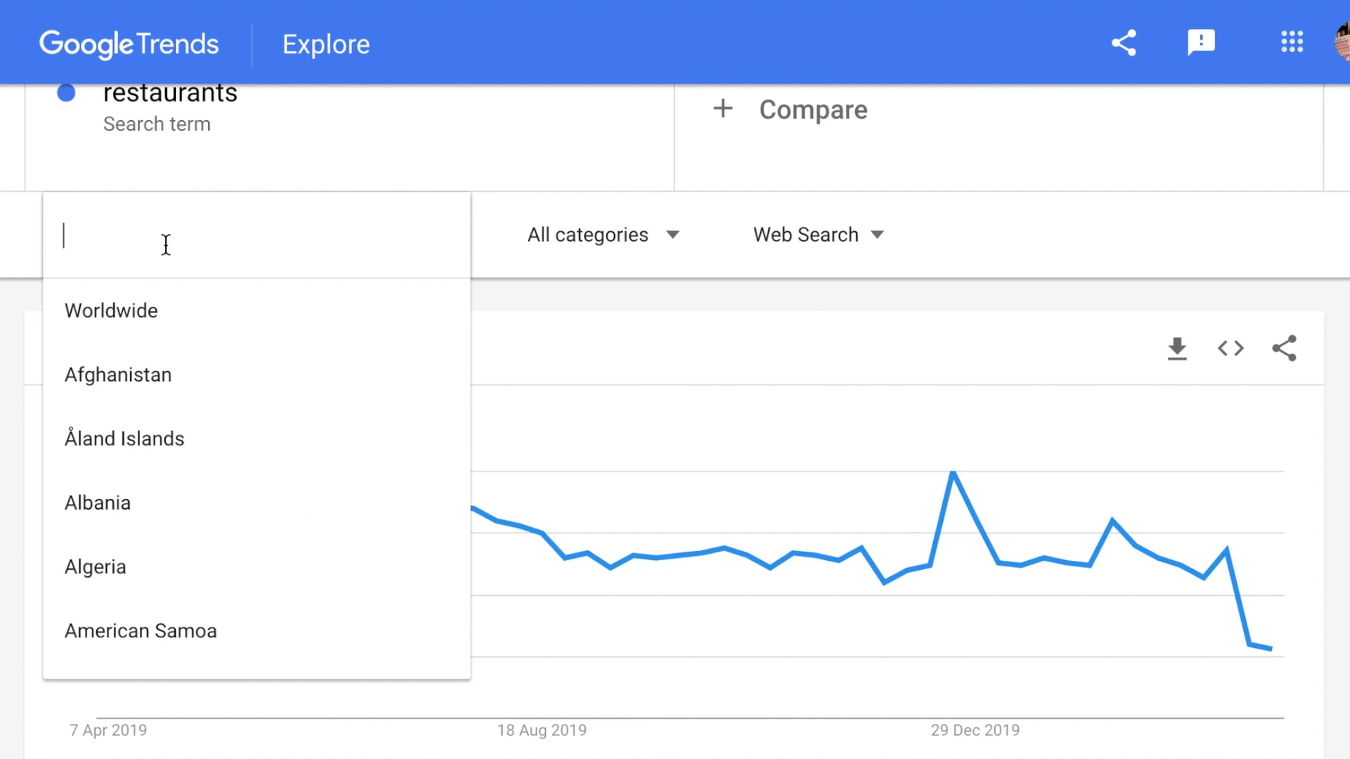
{"action": "type", "text": "un"}
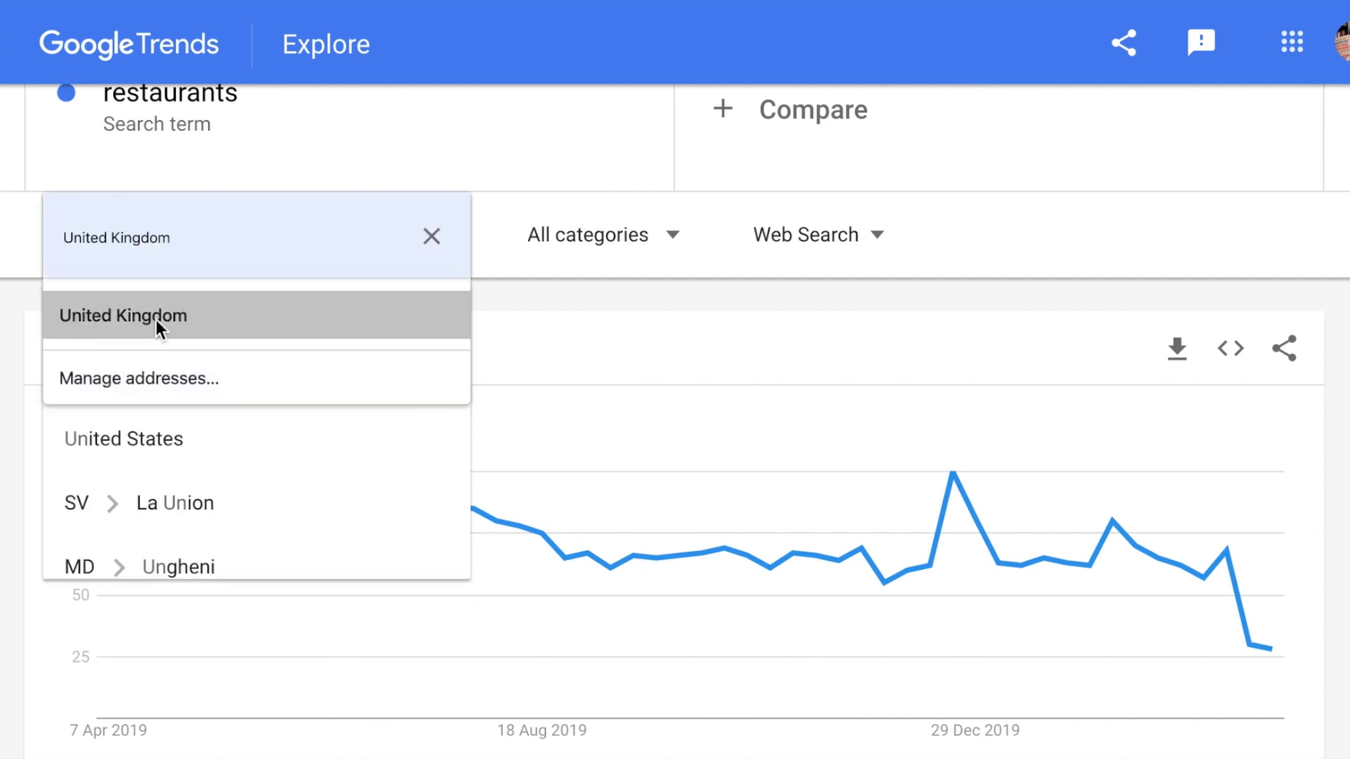
{"action": "type", "text": "itd"}
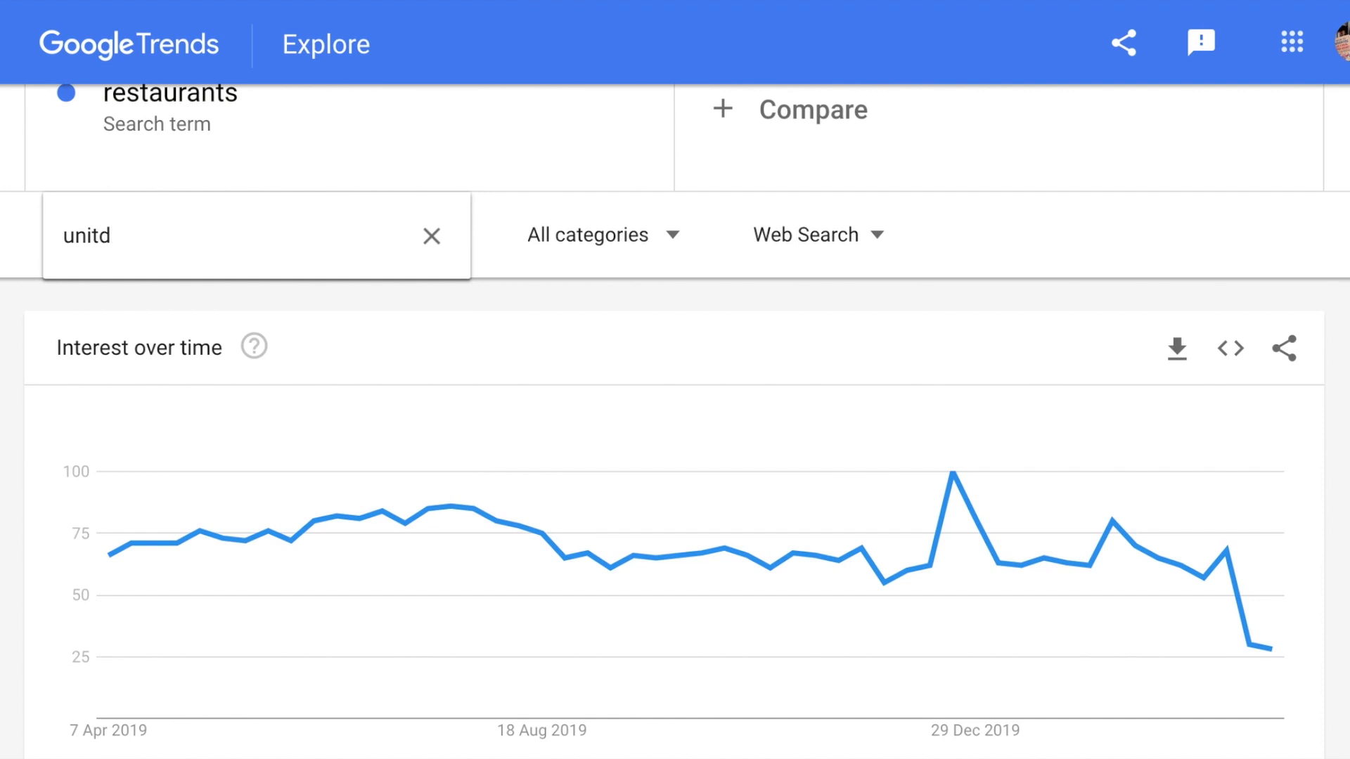
{"action": "key", "text": "BackSpace"}
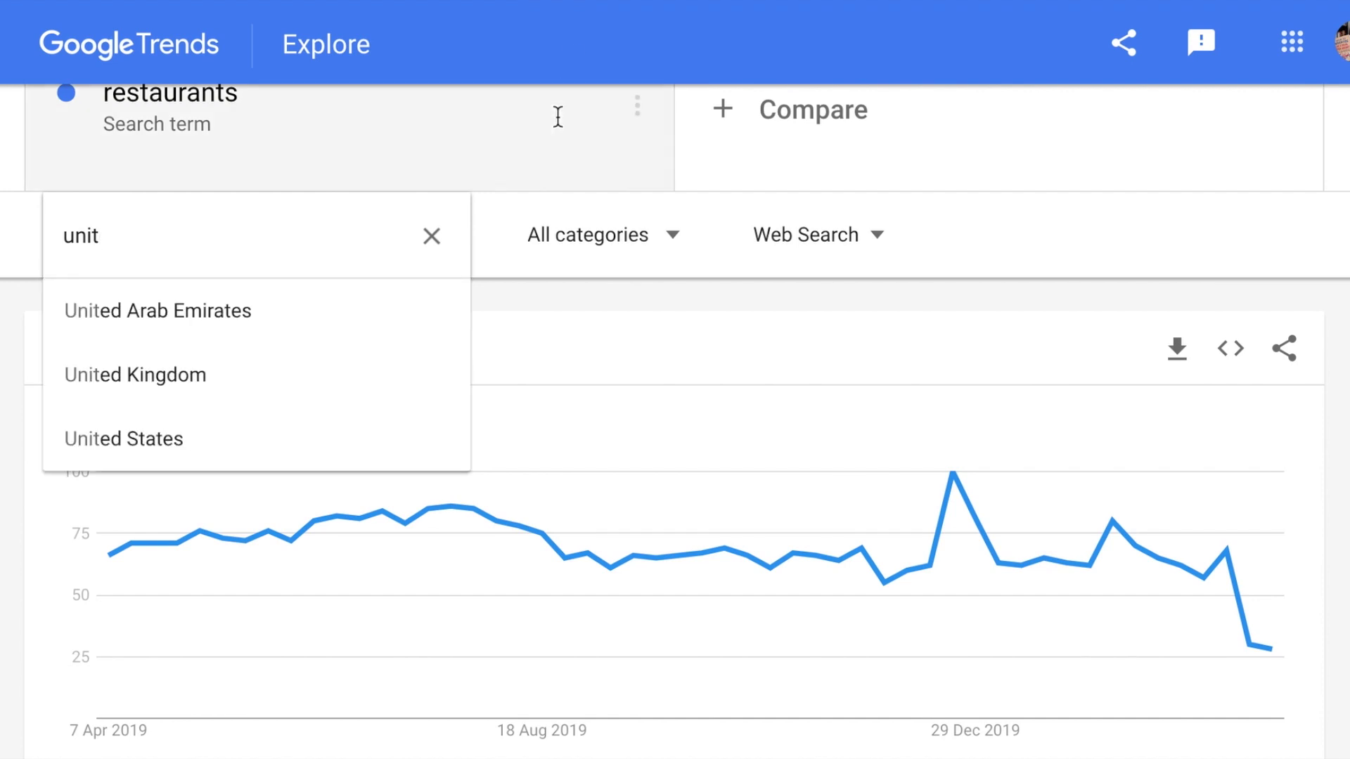
{"action": "left_click", "coordinate": [299, 390]}
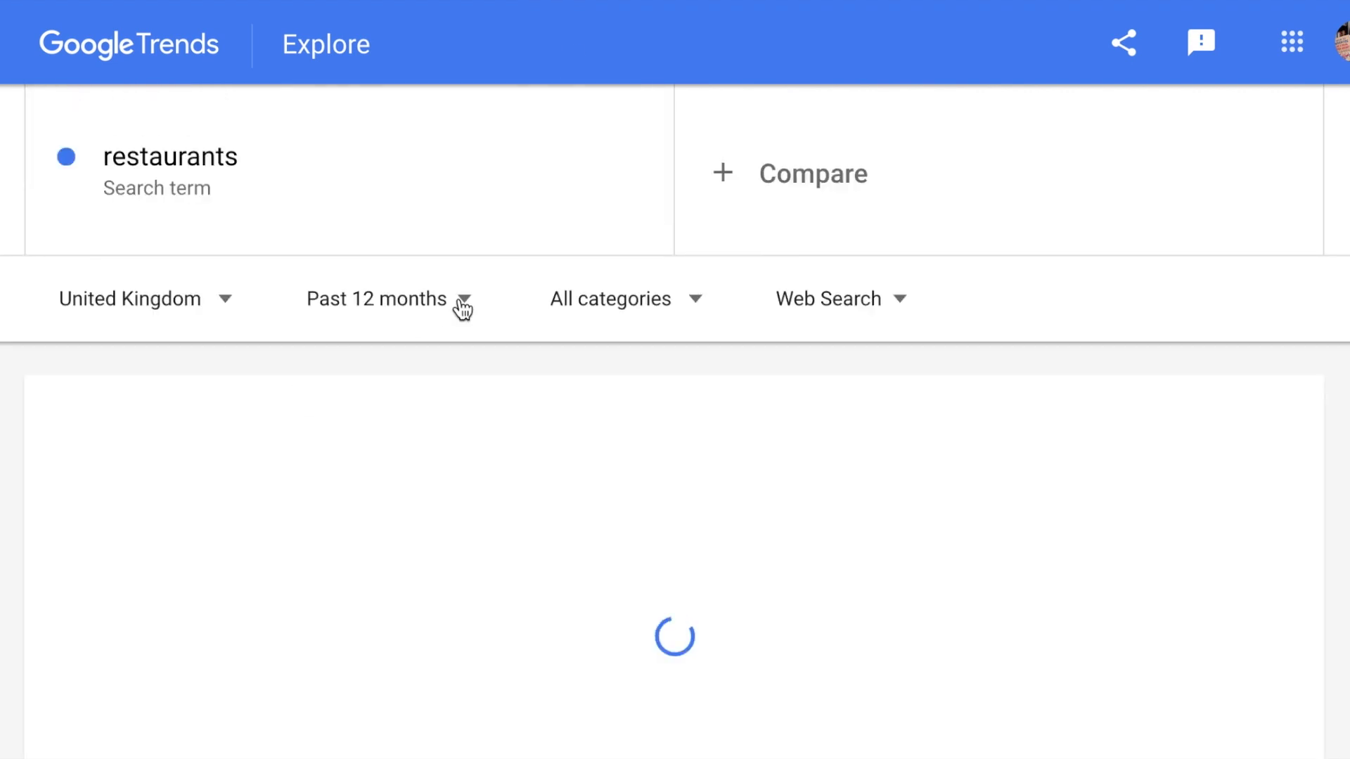
- Set the time range to Past 90 days and check the restaurants interest over time chart
{"action": "left_click", "coordinate": [457, 306]}
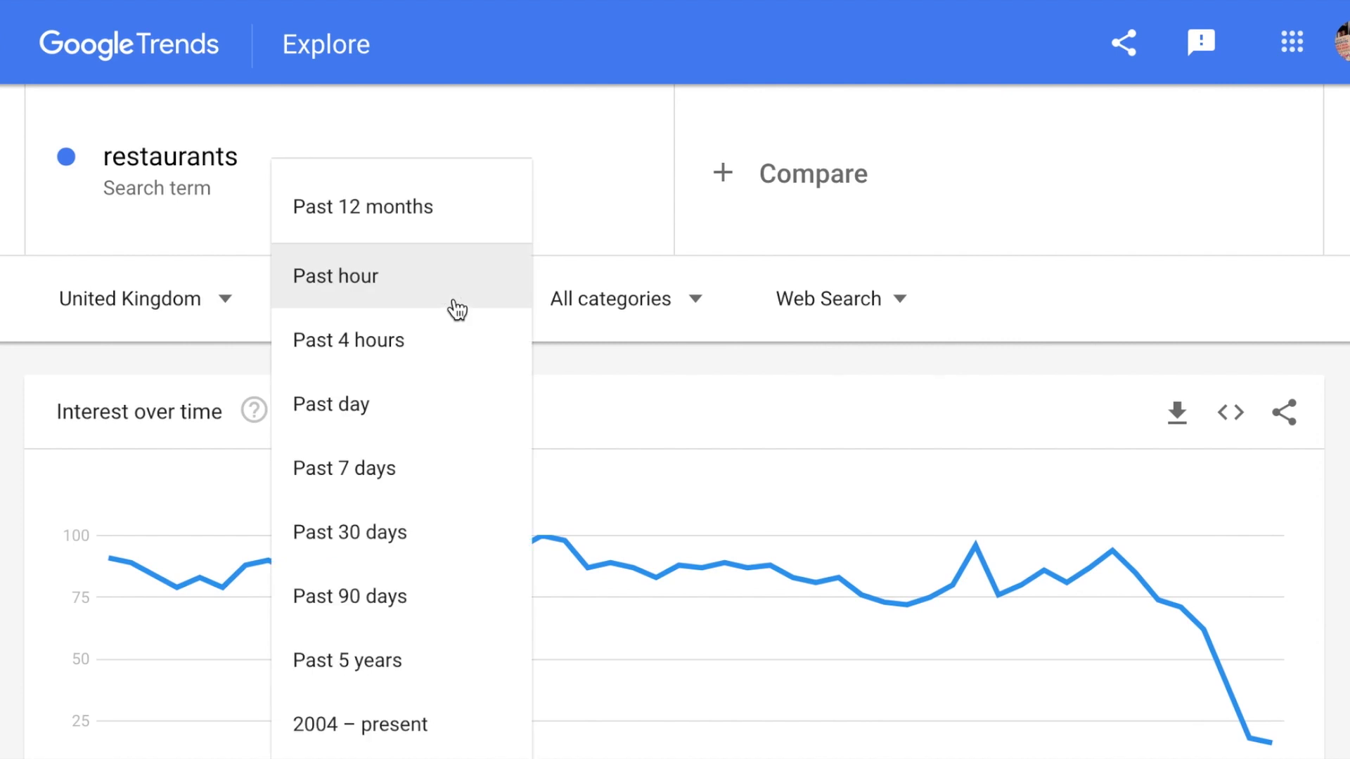
{"action": "left_click", "coordinate": [390, 594]}
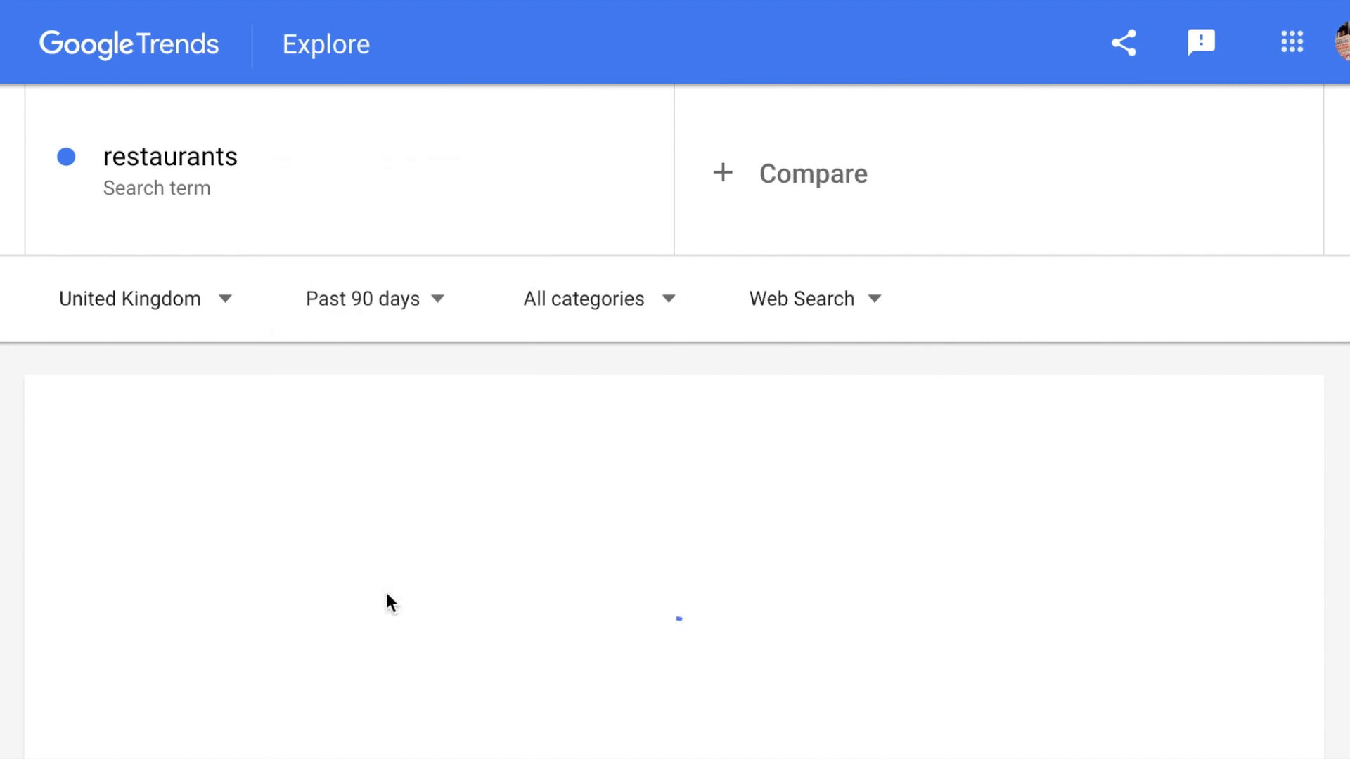
{"action": "scroll", "coordinate": [600, 576], "scroll_direction": "down", "scroll_amount": 3}
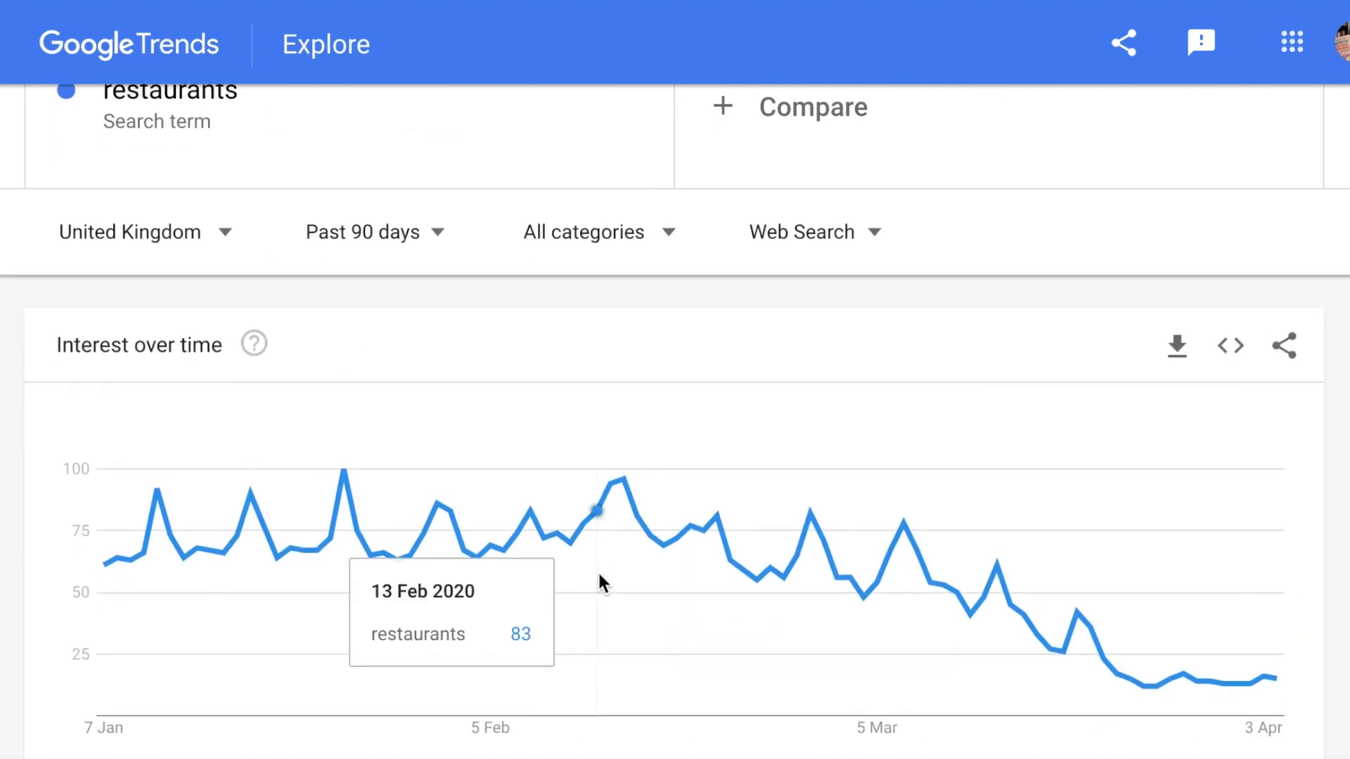
{"action": "scroll", "coordinate": [599, 577], "scroll_direction": "up", "scroll_amount": 1}
{"action": "scroll", "coordinate": [598, 571], "scroll_direction": "up", "scroll_amount": 2}
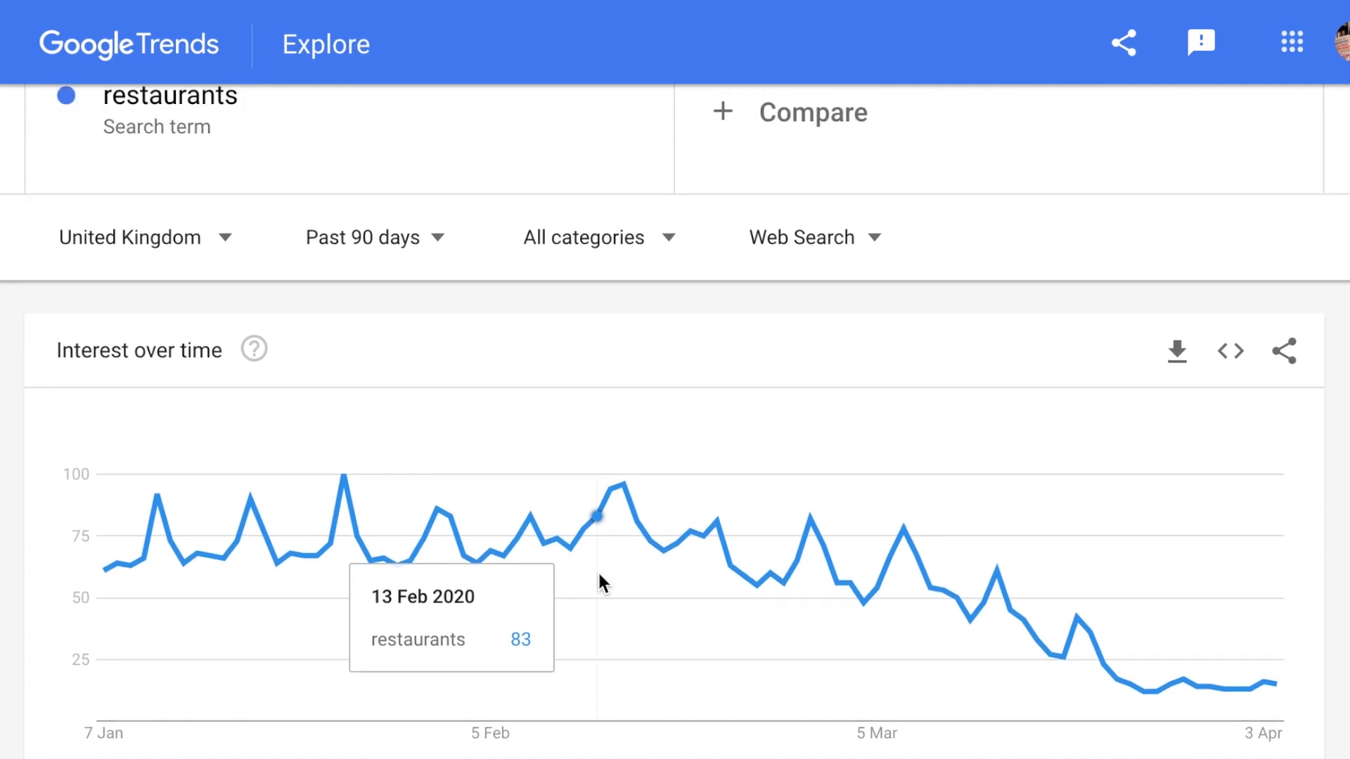
- Add the search term "food delivery" as a comparison to restaurants and view both on the interest over time chart
{"action": "left_click", "coordinate": [857, 169]}
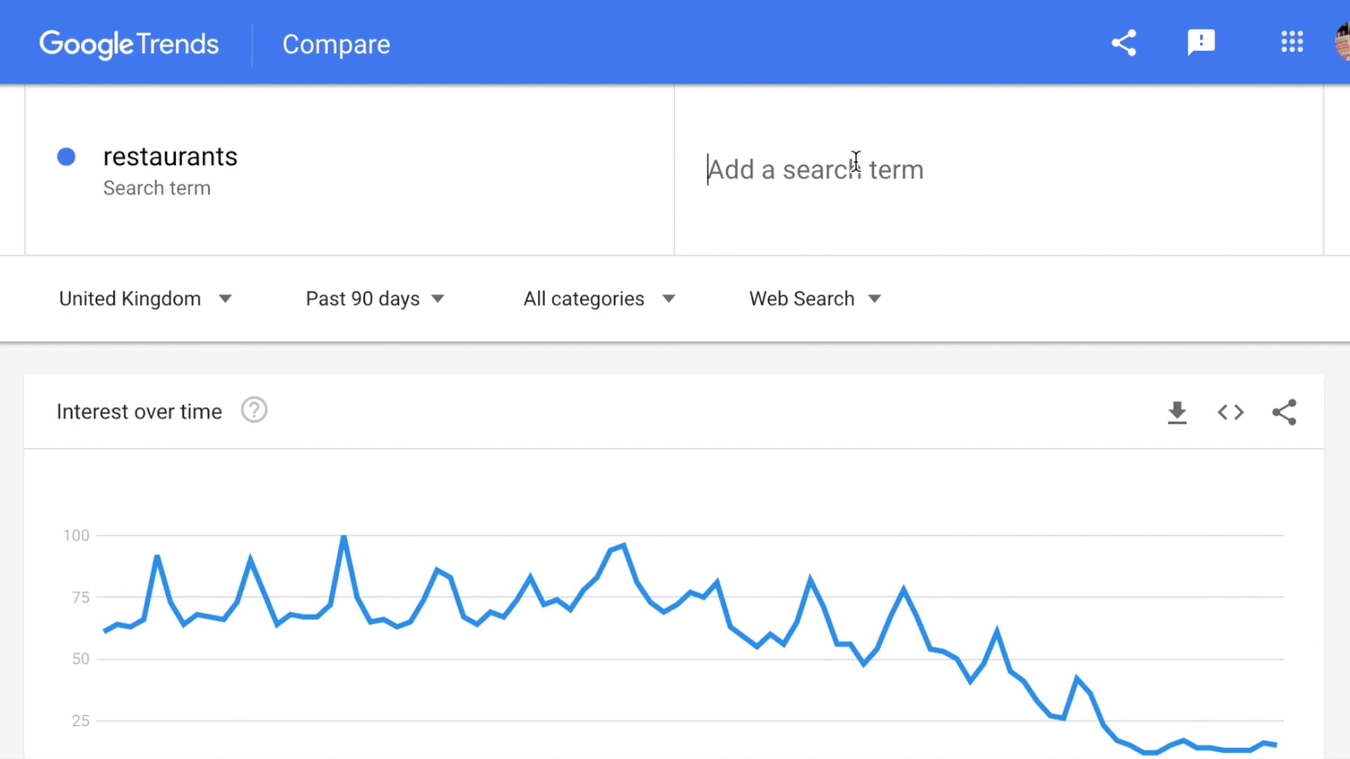
{"action": "type", "text": "food "}
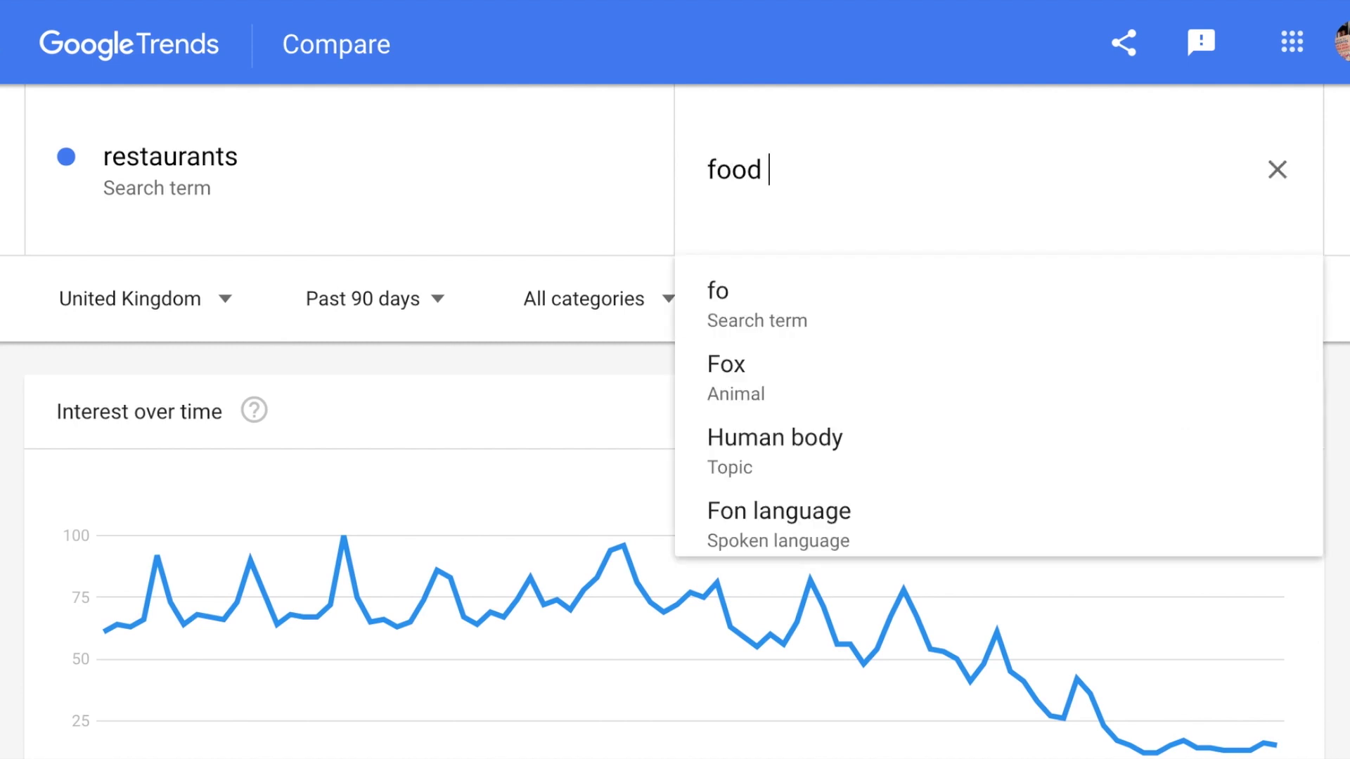
{"action": "type", "text": "dl"}
{"action": "type", "text": "livery"}
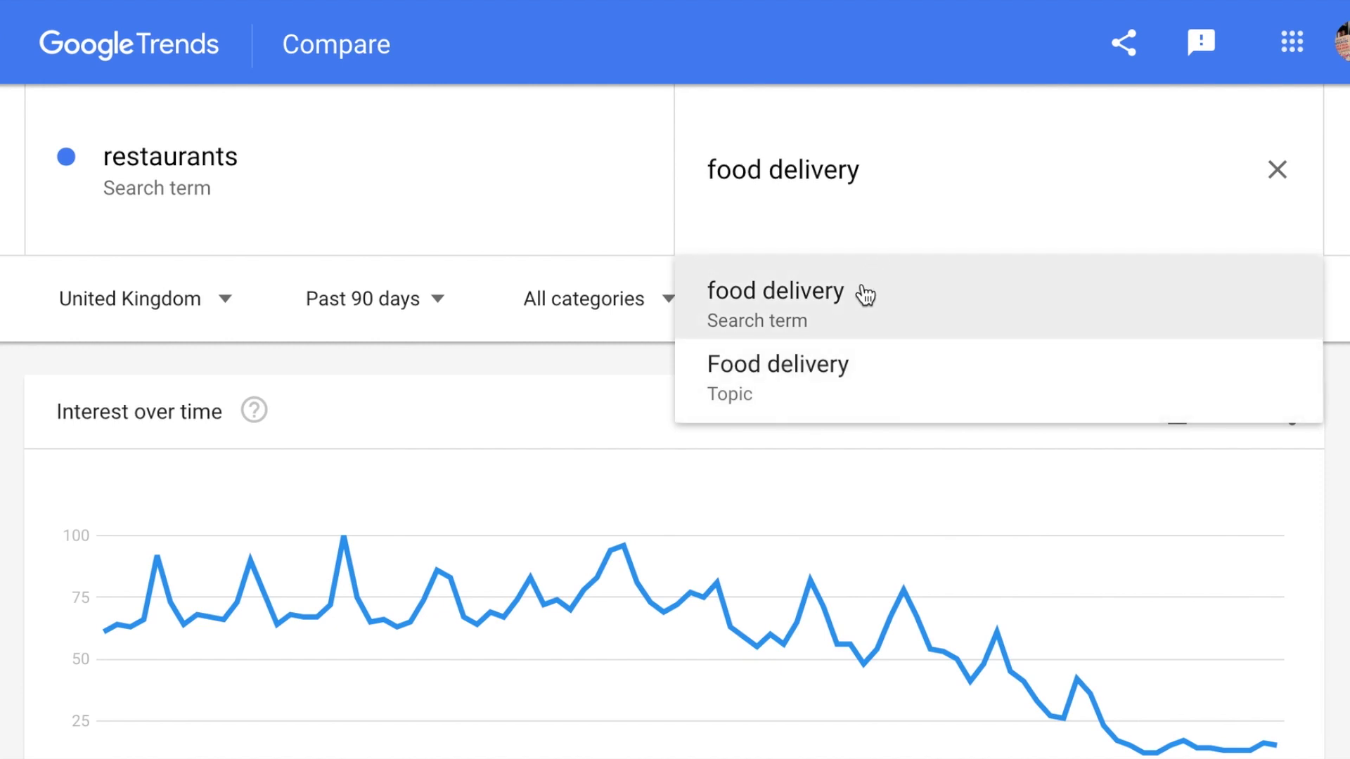
{"action": "left_click", "coordinate": [861, 304]}
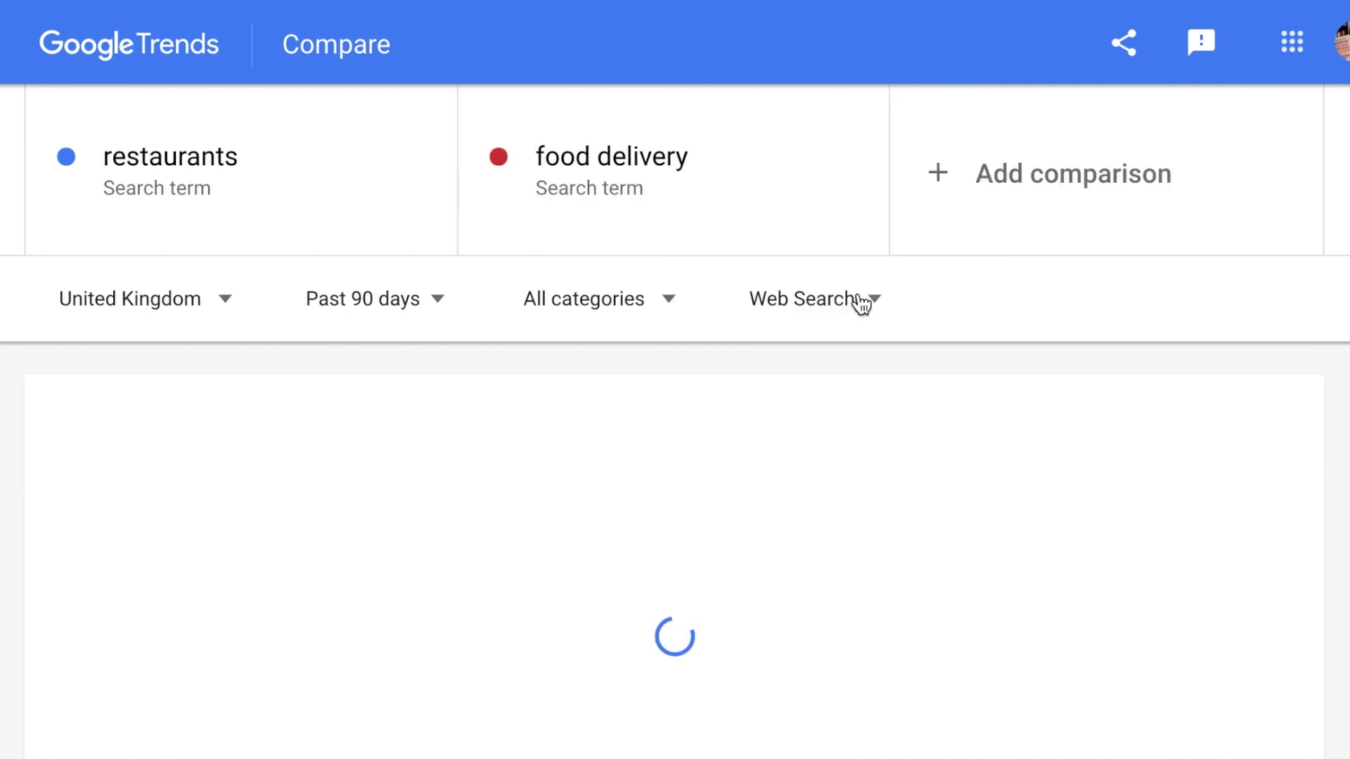
{"action": "scroll", "coordinate": [875, 433], "scroll_direction": "down", "scroll_amount": 3}
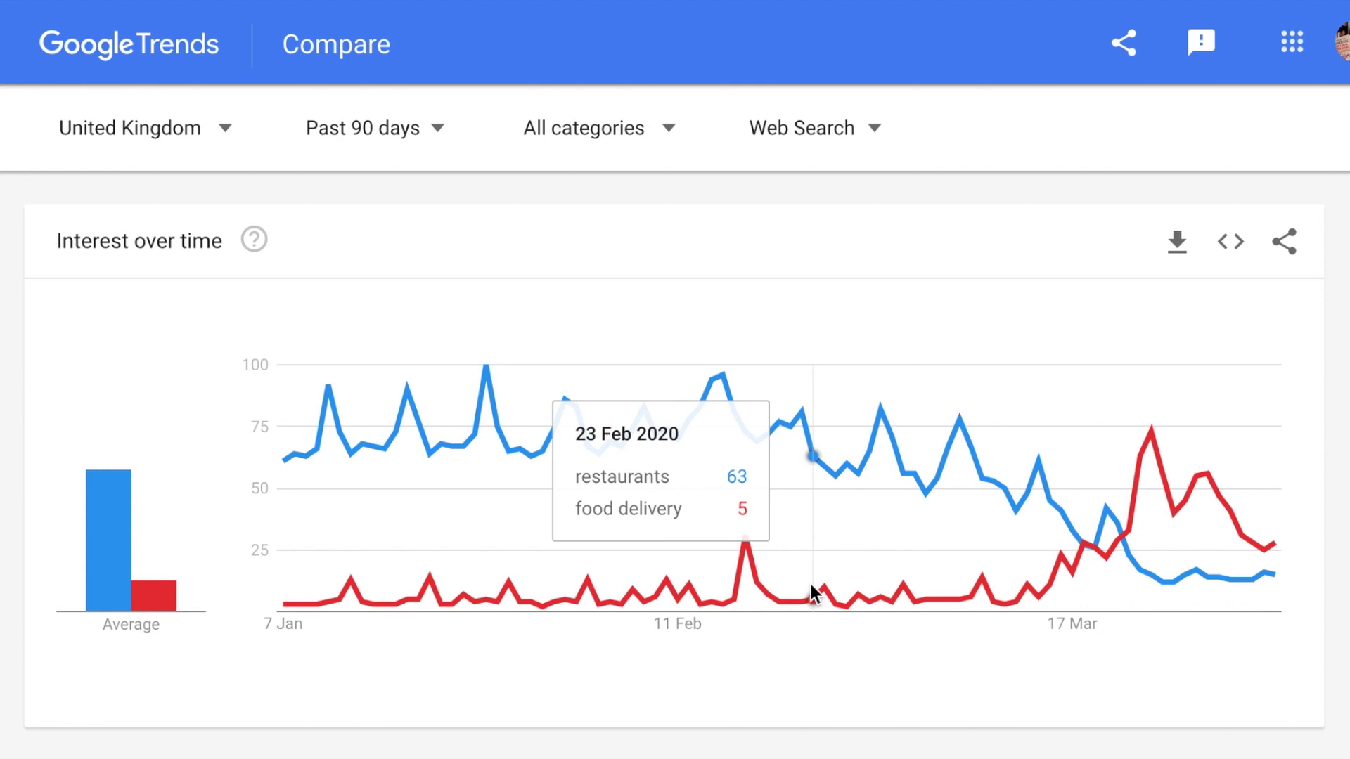
- Set the time range of the restaurants and food delivery comparison to Past 12 months
{"action": "scroll", "coordinate": [684, 373], "scroll_direction": "up", "scroll_amount": 1}
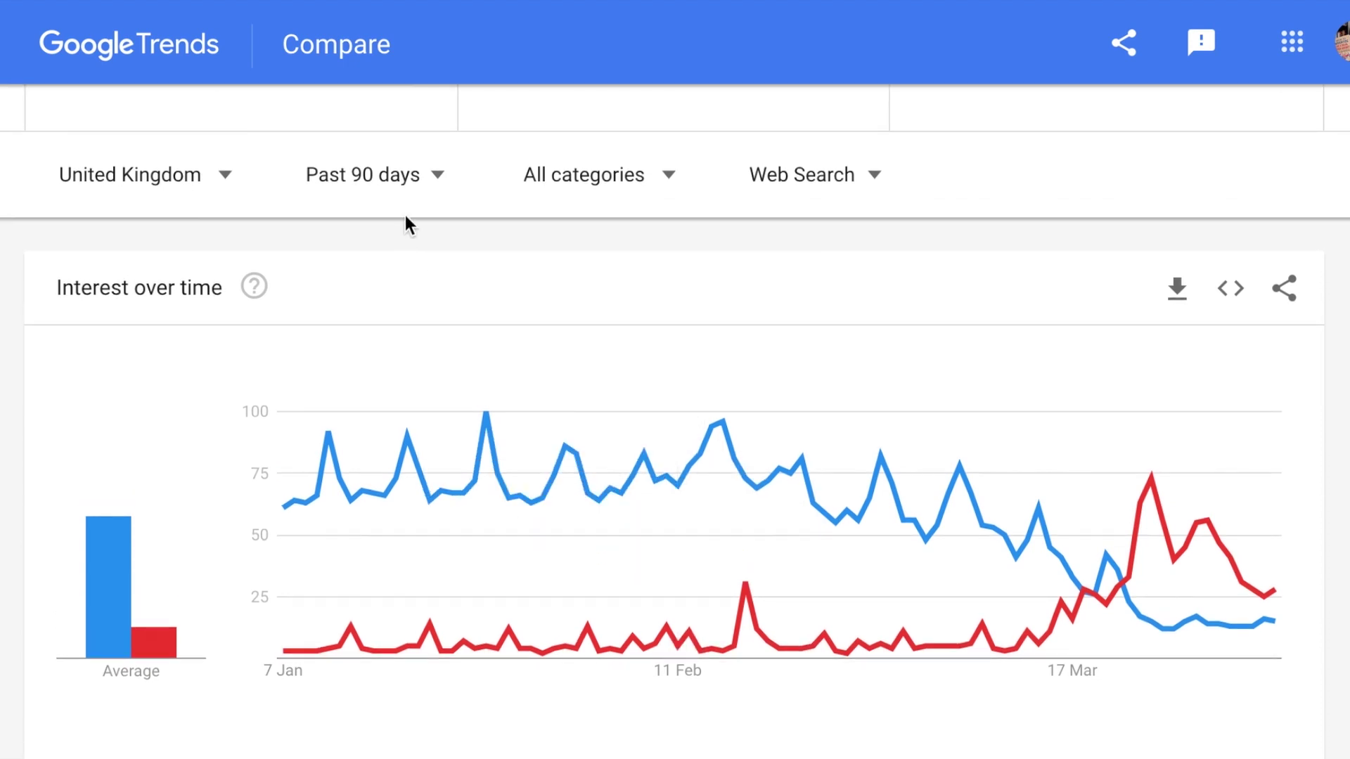
{"action": "left_click", "coordinate": [386, 180]}
{"action": "left_click", "coordinate": [407, 581]}
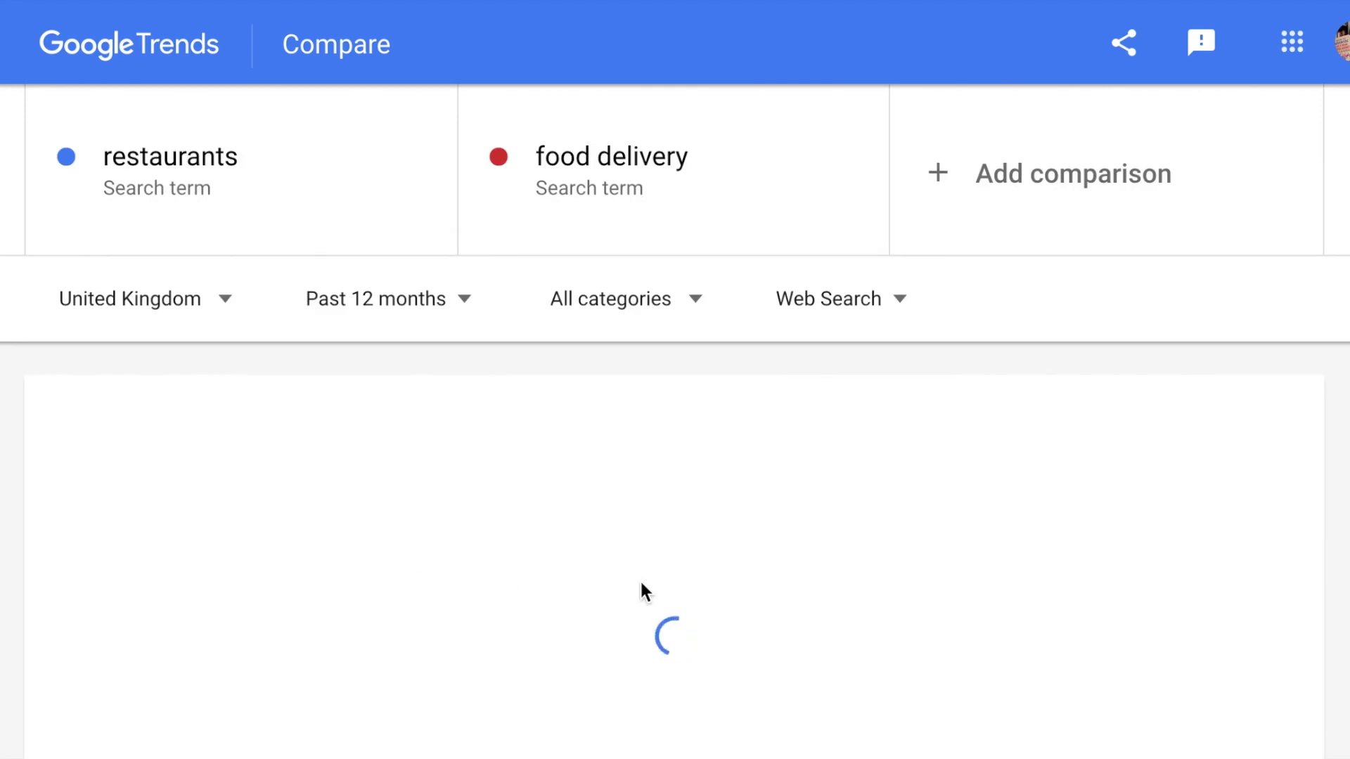
{"action": "scroll", "coordinate": [1005, 360], "scroll_direction": "down", "scroll_amount": 2}
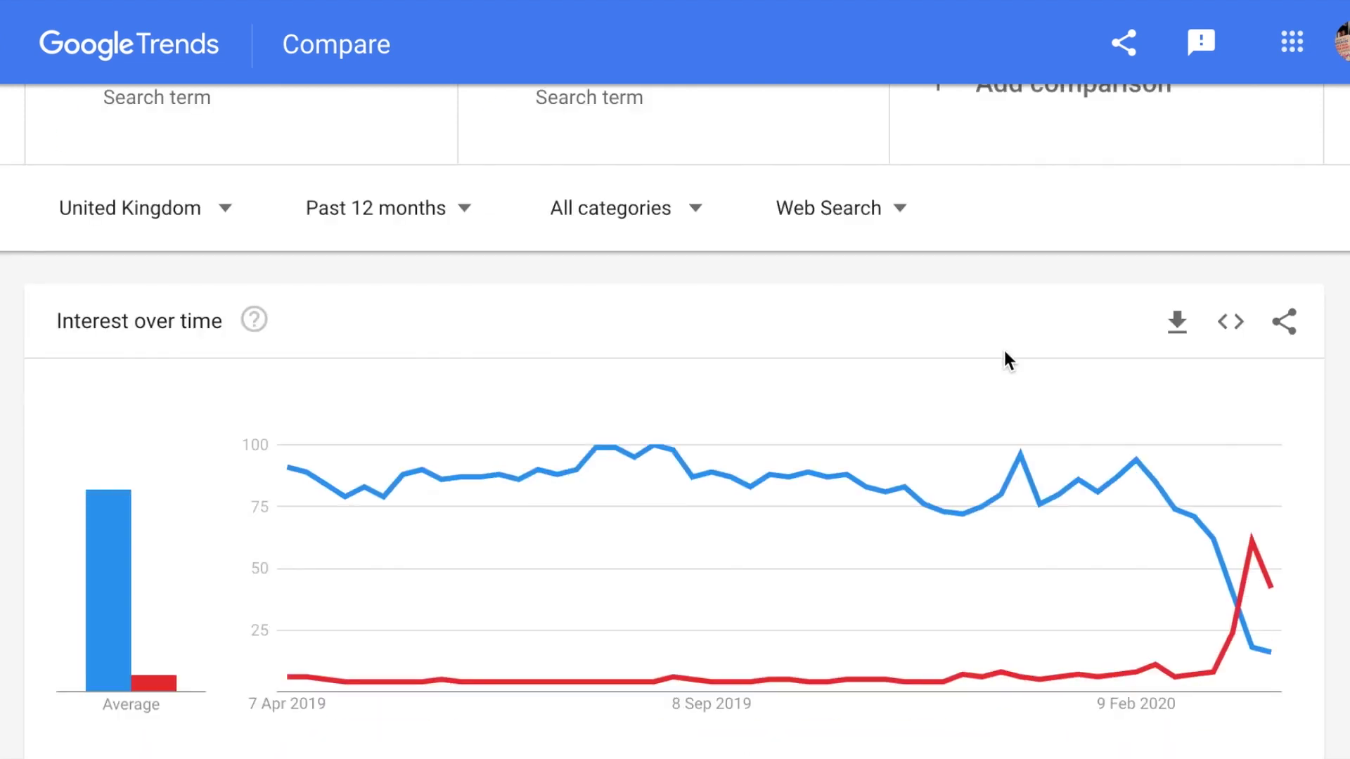
- Examine the 12-month comparison chart, the breakdown by UK sub-region and the rising related queries for restaurants
{"action": "scroll", "coordinate": [1005, 355], "scroll_direction": "down", "scroll_amount": 1}
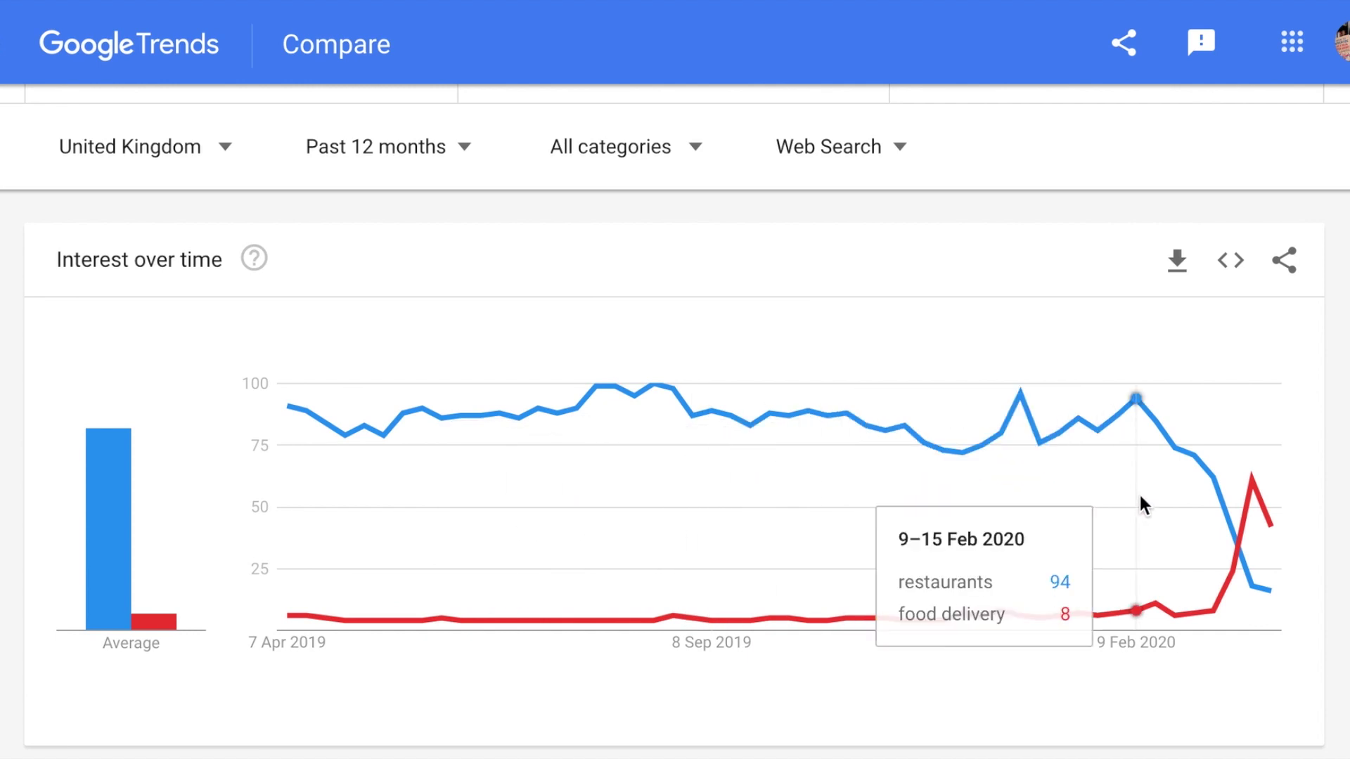
{"action": "scroll", "coordinate": [1141, 496], "scroll_direction": "up", "scroll_amount": 2}
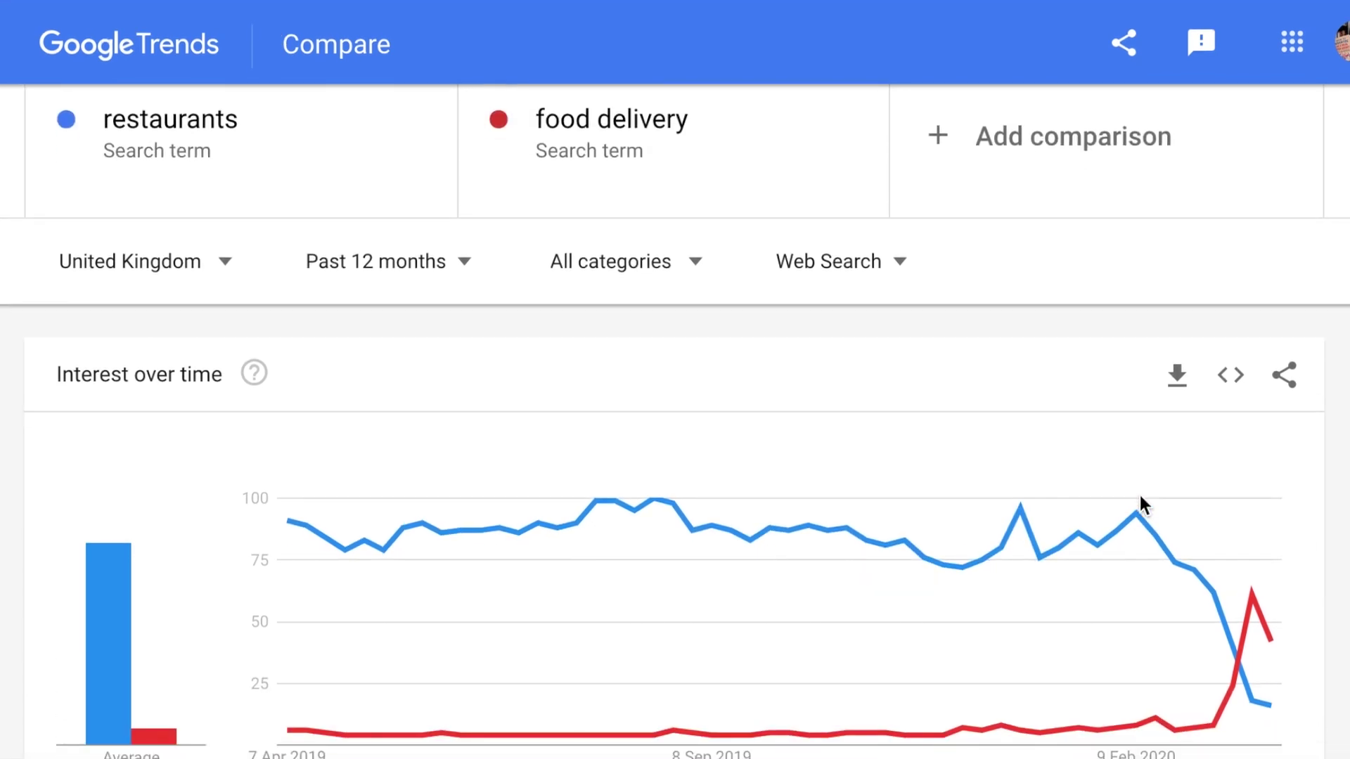
{"action": "scroll", "coordinate": [1140, 495], "scroll_direction": "down", "scroll_amount": 2}
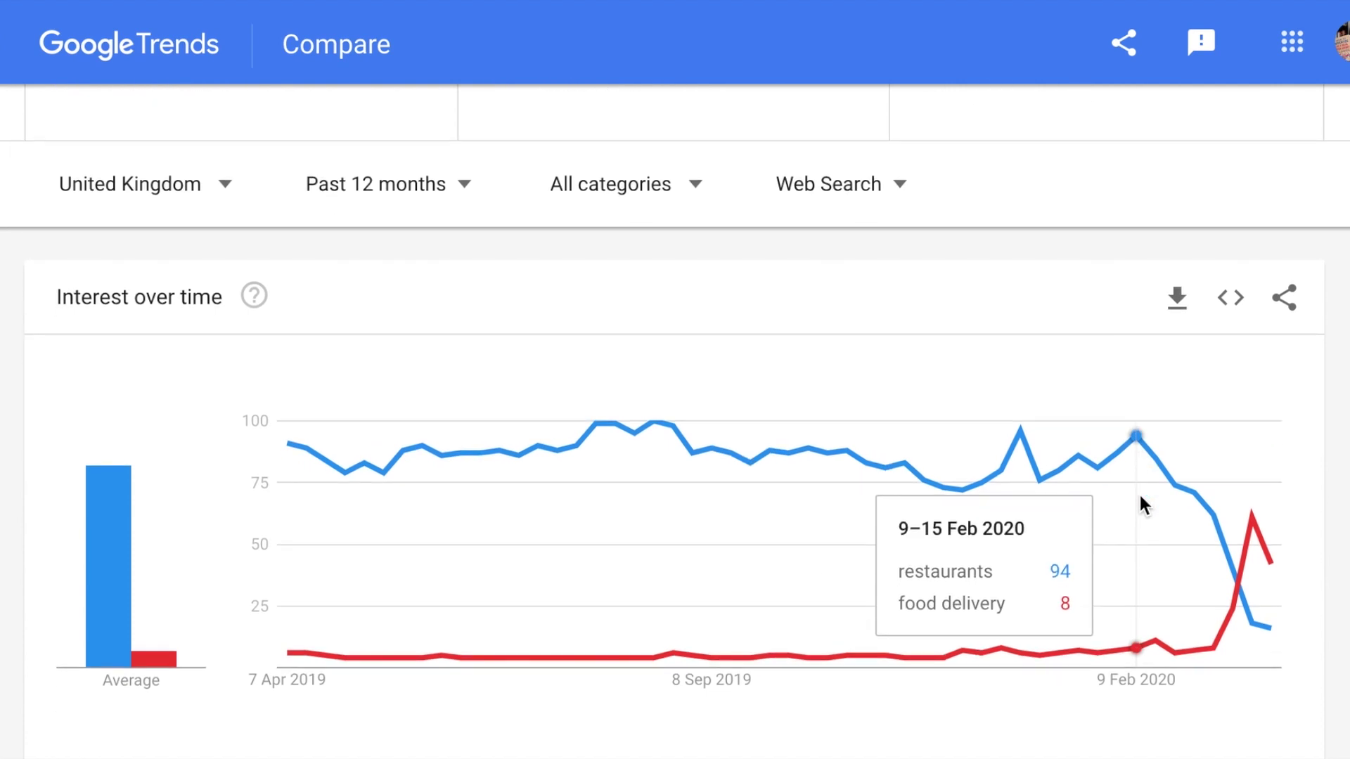
{"action": "scroll", "coordinate": [1141, 495], "scroll_direction": "down", "scroll_amount": 1}
{"action": "scroll", "coordinate": [1141, 495], "scroll_direction": "down", "scroll_amount": 1}
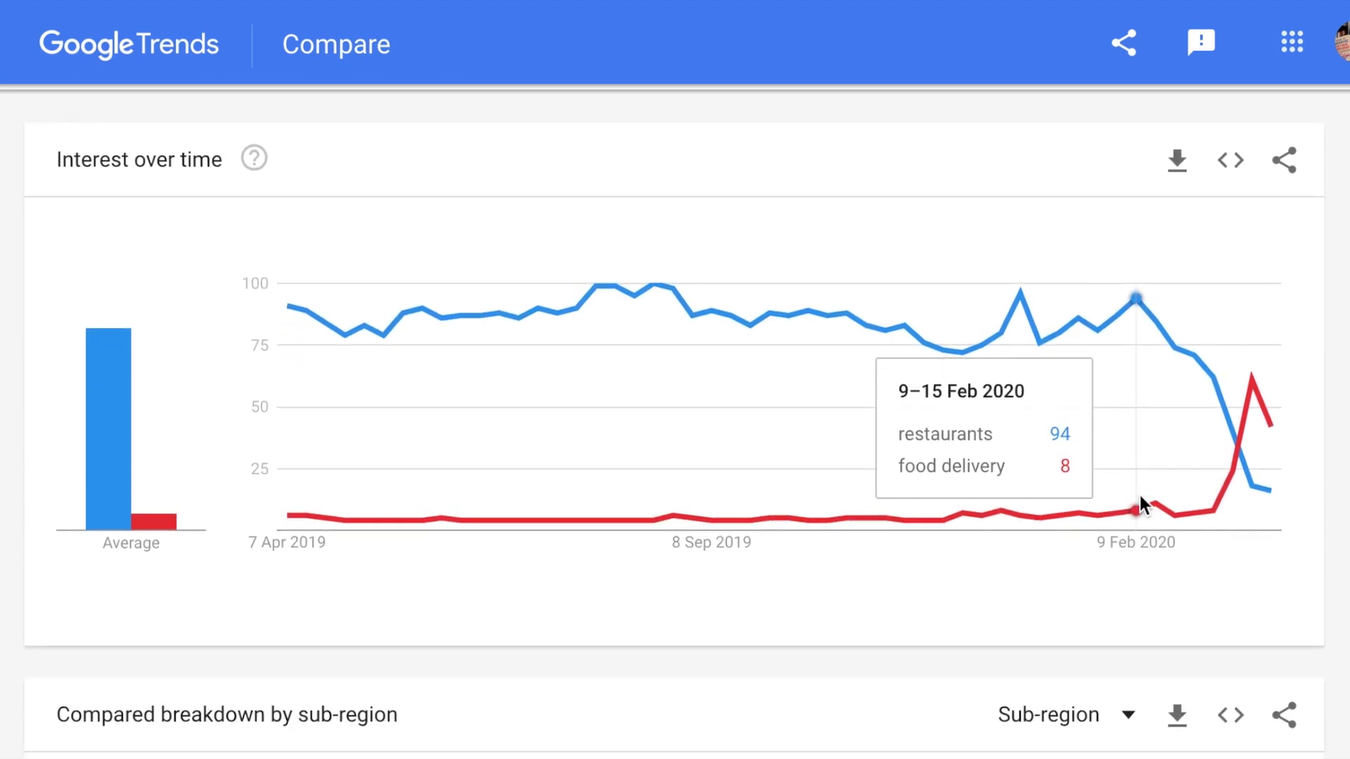
{"action": "scroll", "coordinate": [1140, 495], "scroll_direction": "down", "scroll_amount": 8}
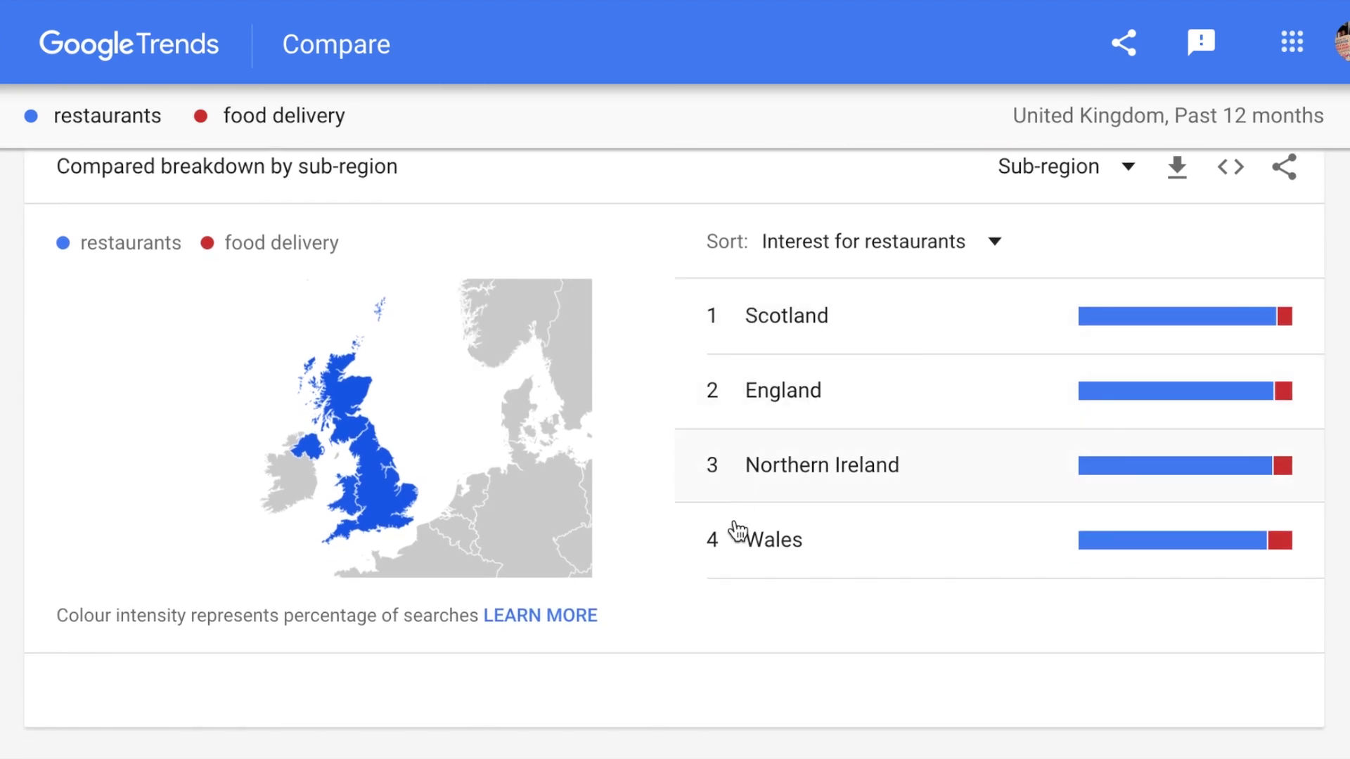
{"action": "scroll", "coordinate": [729, 590], "scroll_direction": "down", "scroll_amount": 6}
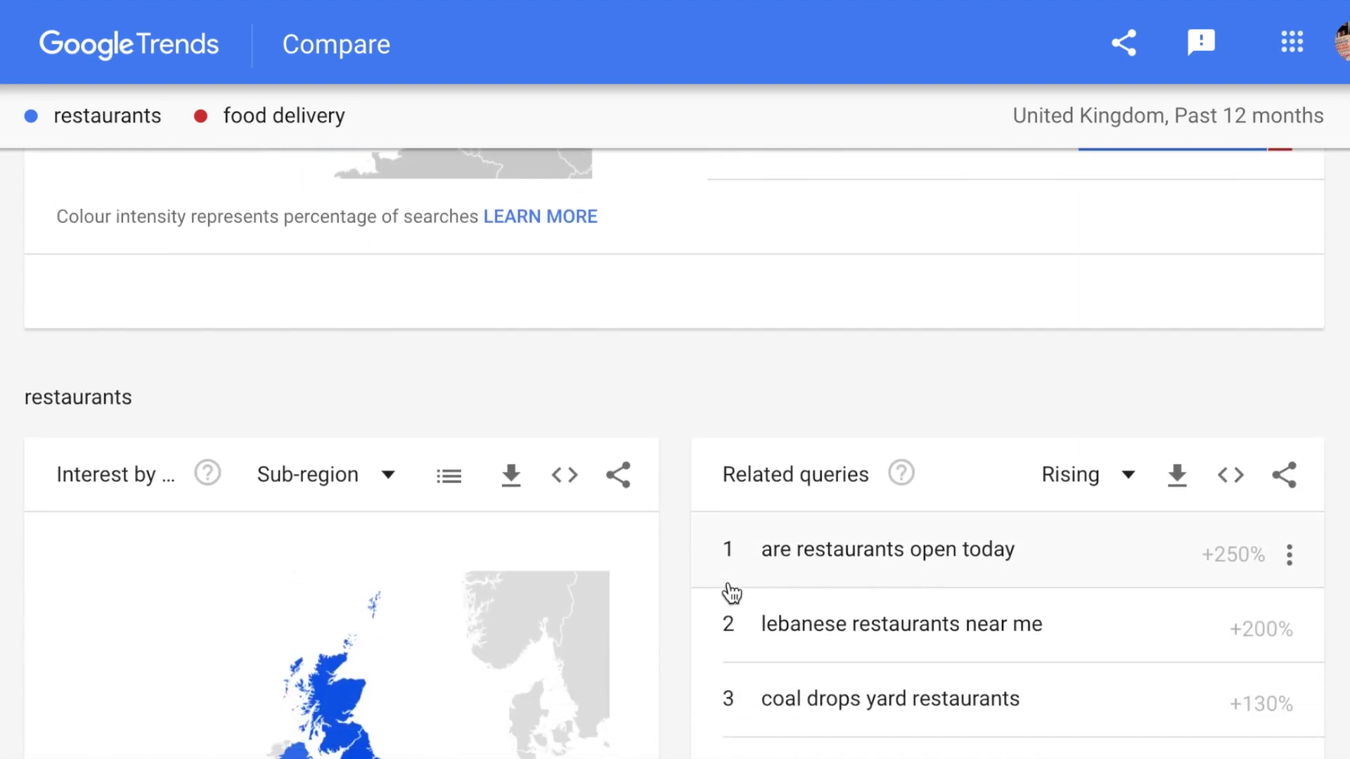
- Switch the related queries for food delivery from Rising to Top
{"action": "scroll", "coordinate": [732, 593], "scroll_direction": "down", "scroll_amount": 4}
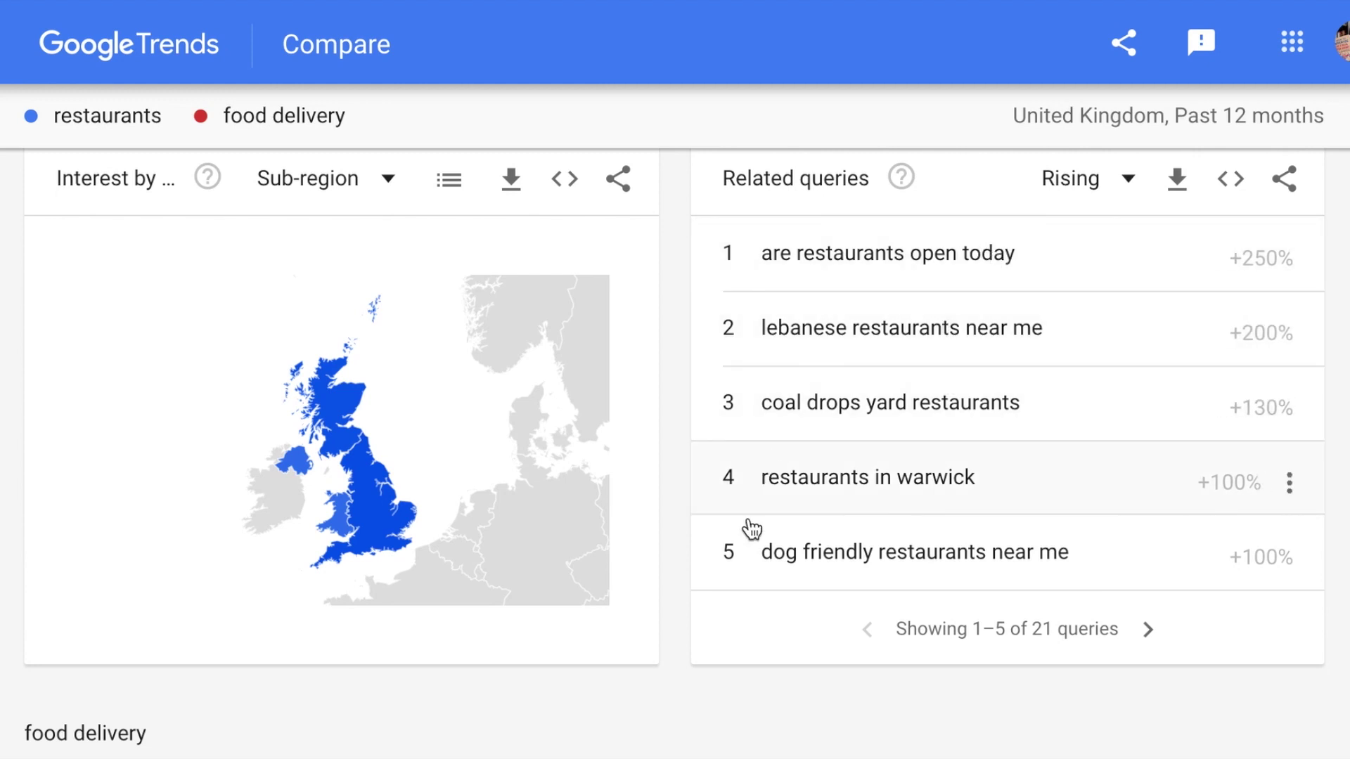
{"action": "scroll", "coordinate": [844, 561], "scroll_direction": "down", "scroll_amount": 2}
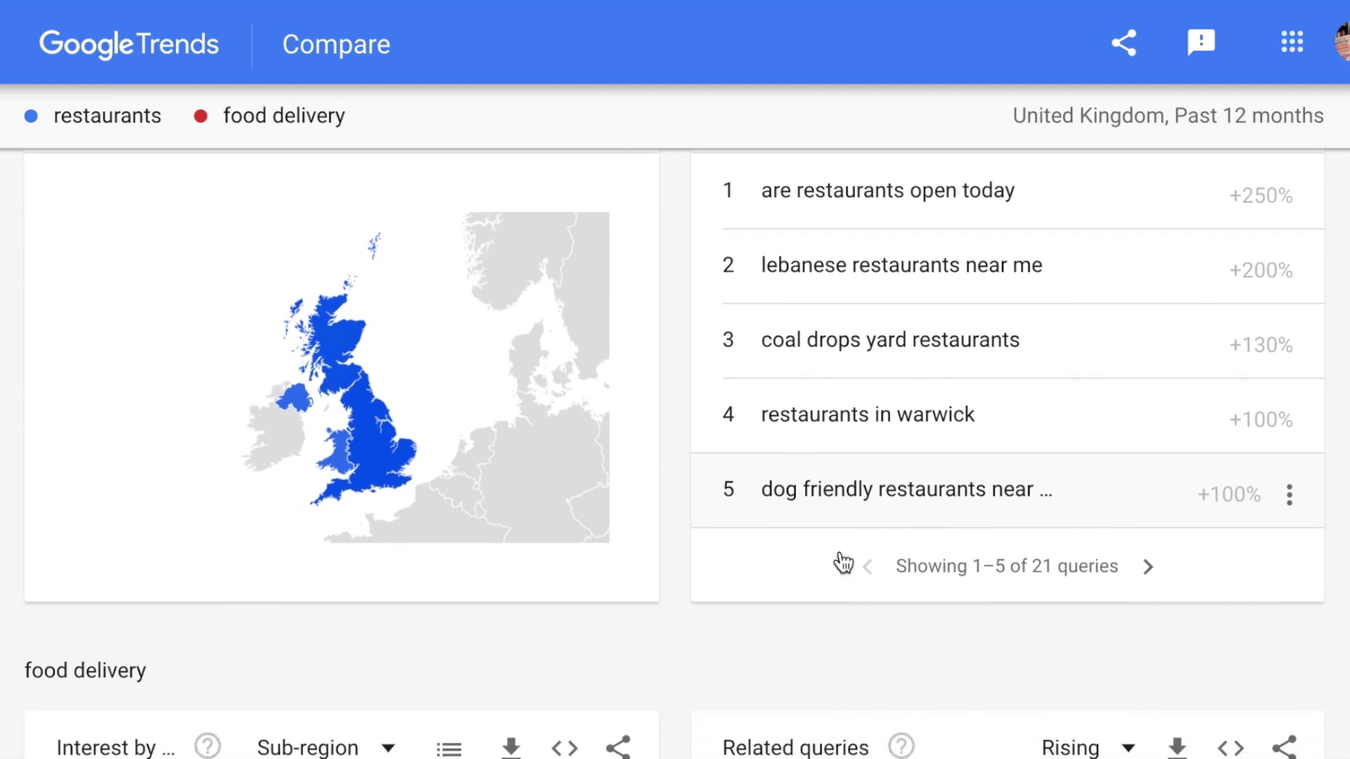
{"action": "scroll", "coordinate": [814, 600], "scroll_direction": "down", "scroll_amount": 2}
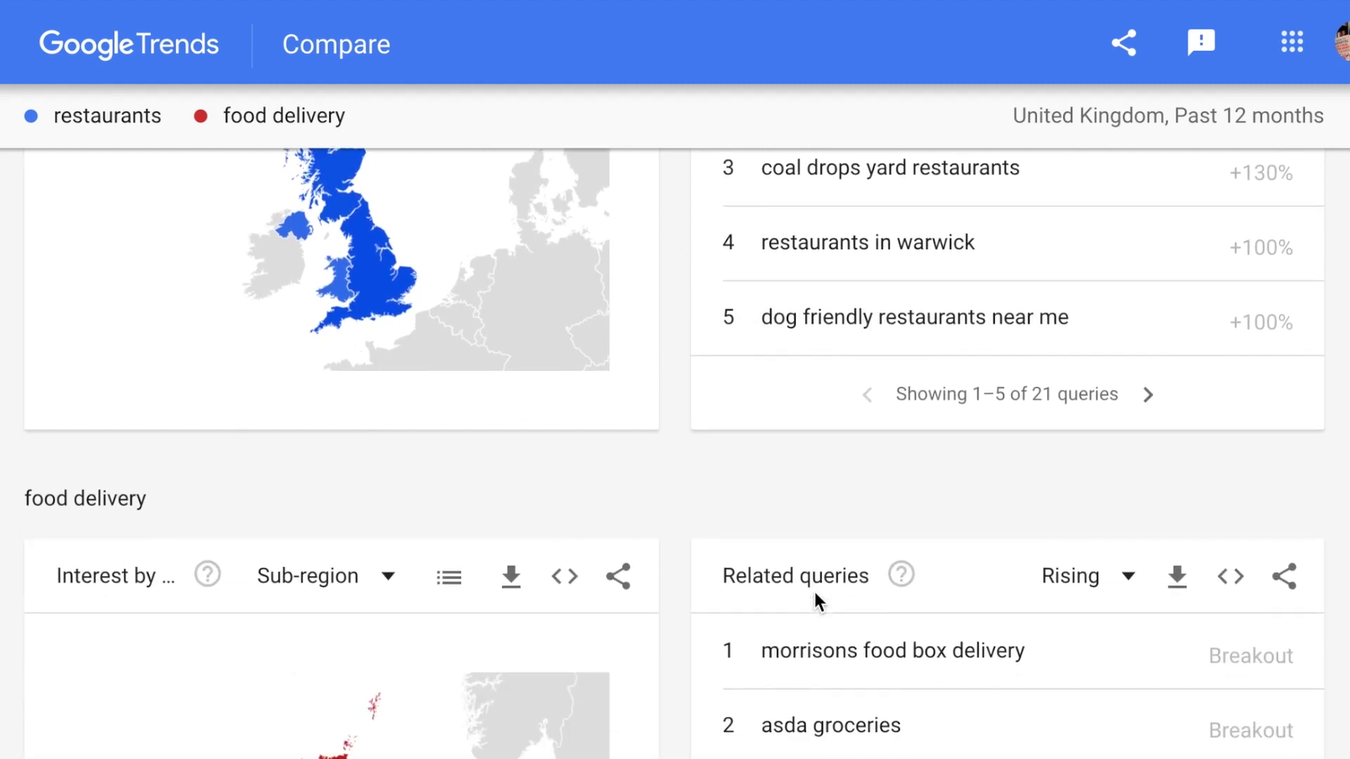
{"action": "scroll", "coordinate": [813, 589], "scroll_direction": "down", "scroll_amount": 3}
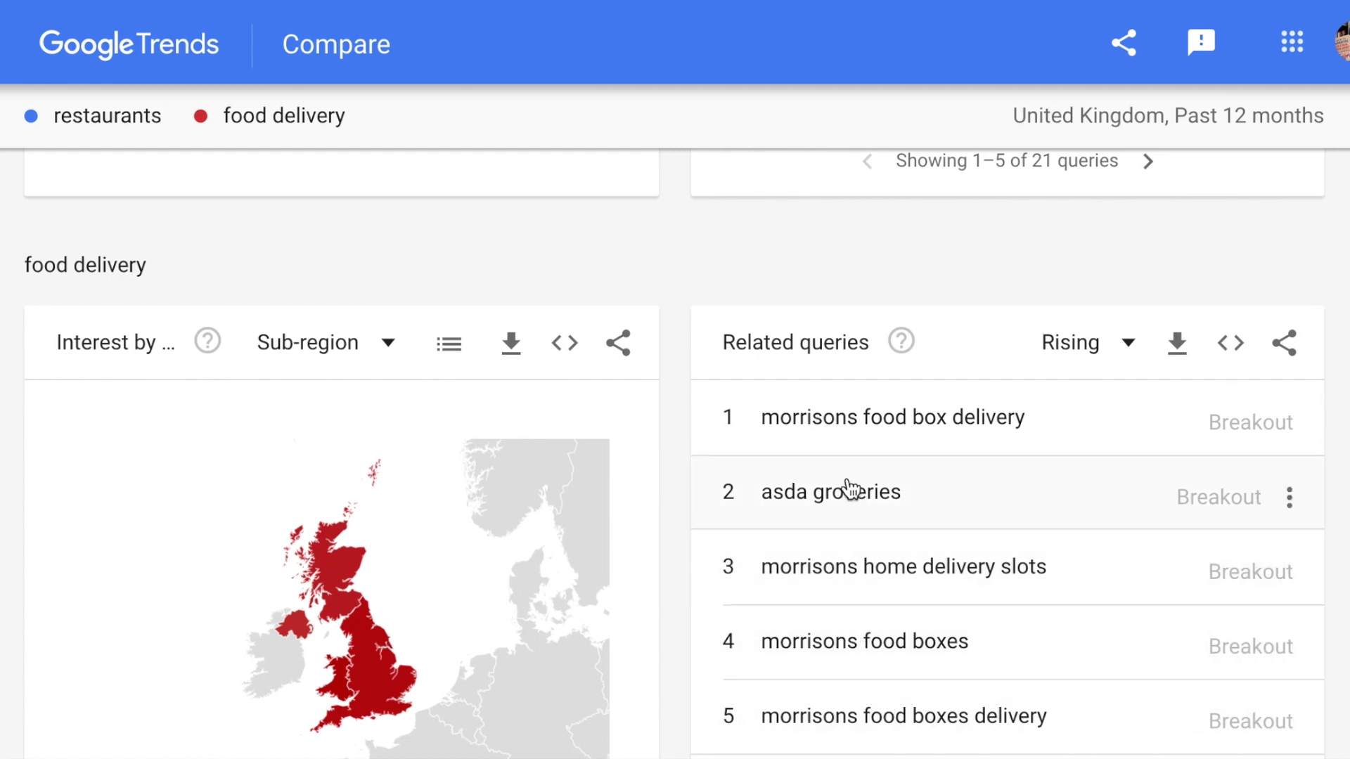
{"action": "left_click", "coordinate": [1116, 348]}
{"action": "left_click", "coordinate": [1085, 446]}
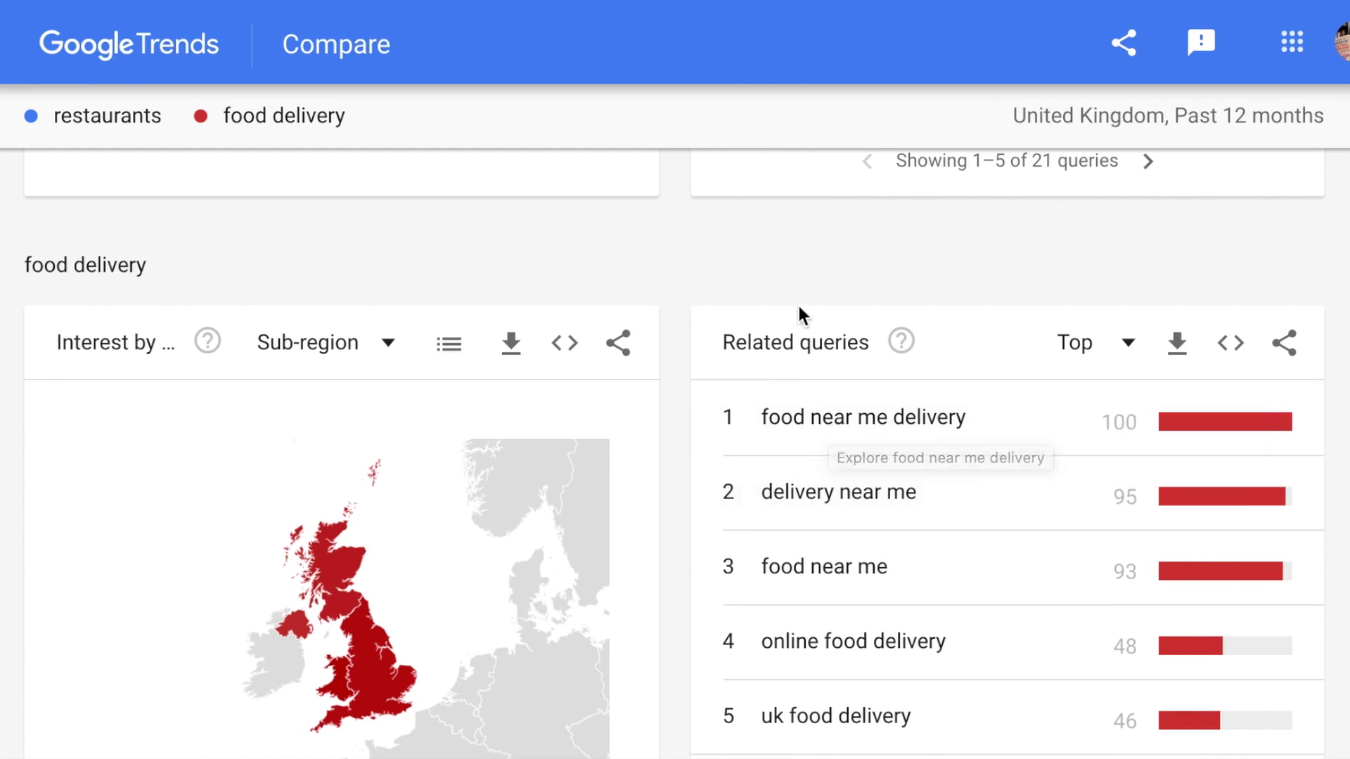
- Review the restaurants and food delivery interest over time chart again, along with the top related queries for food delivery
{"action": "scroll", "coordinate": [799, 311], "scroll_direction": "up", "scroll_amount": 4}
{"action": "scroll", "coordinate": [802, 317], "scroll_direction": "up", "scroll_amount": 14}
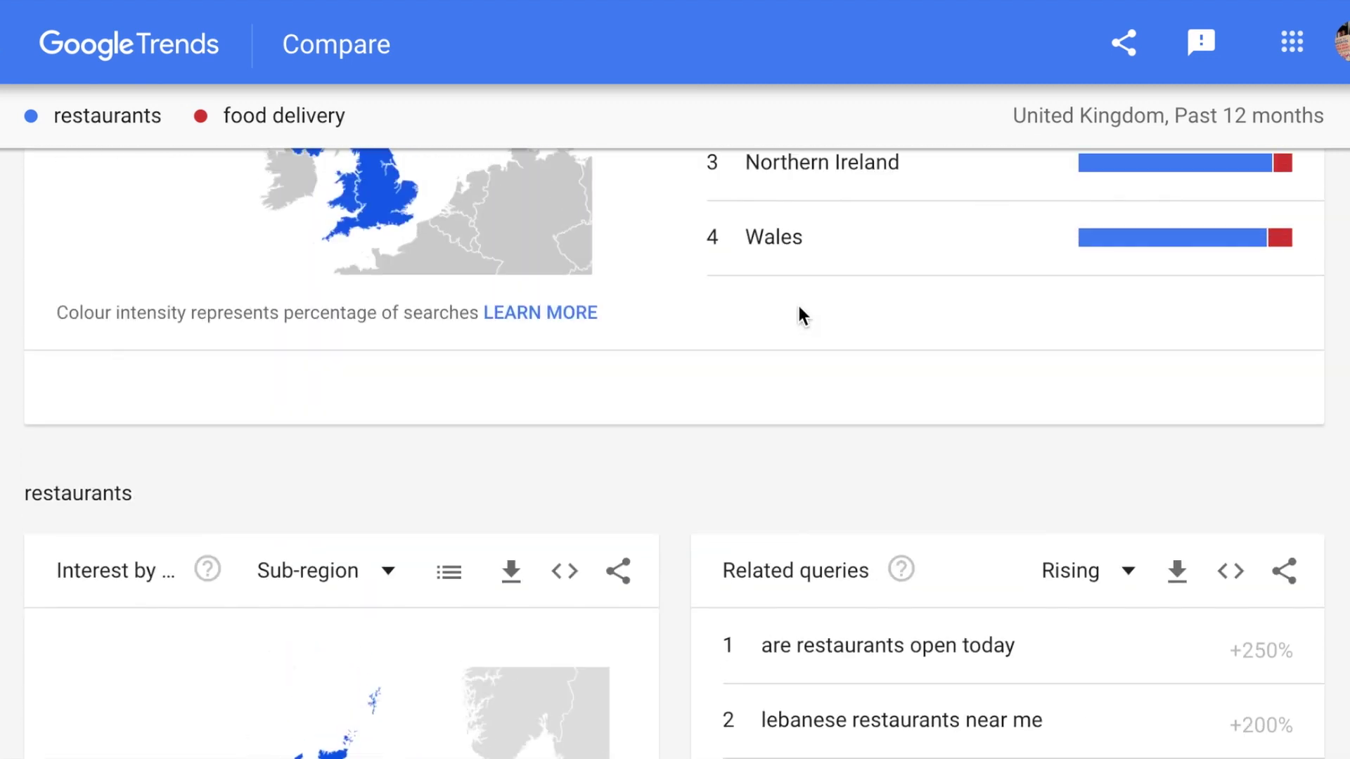
{"action": "scroll", "coordinate": [802, 317], "scroll_direction": "up", "scroll_amount": 7}
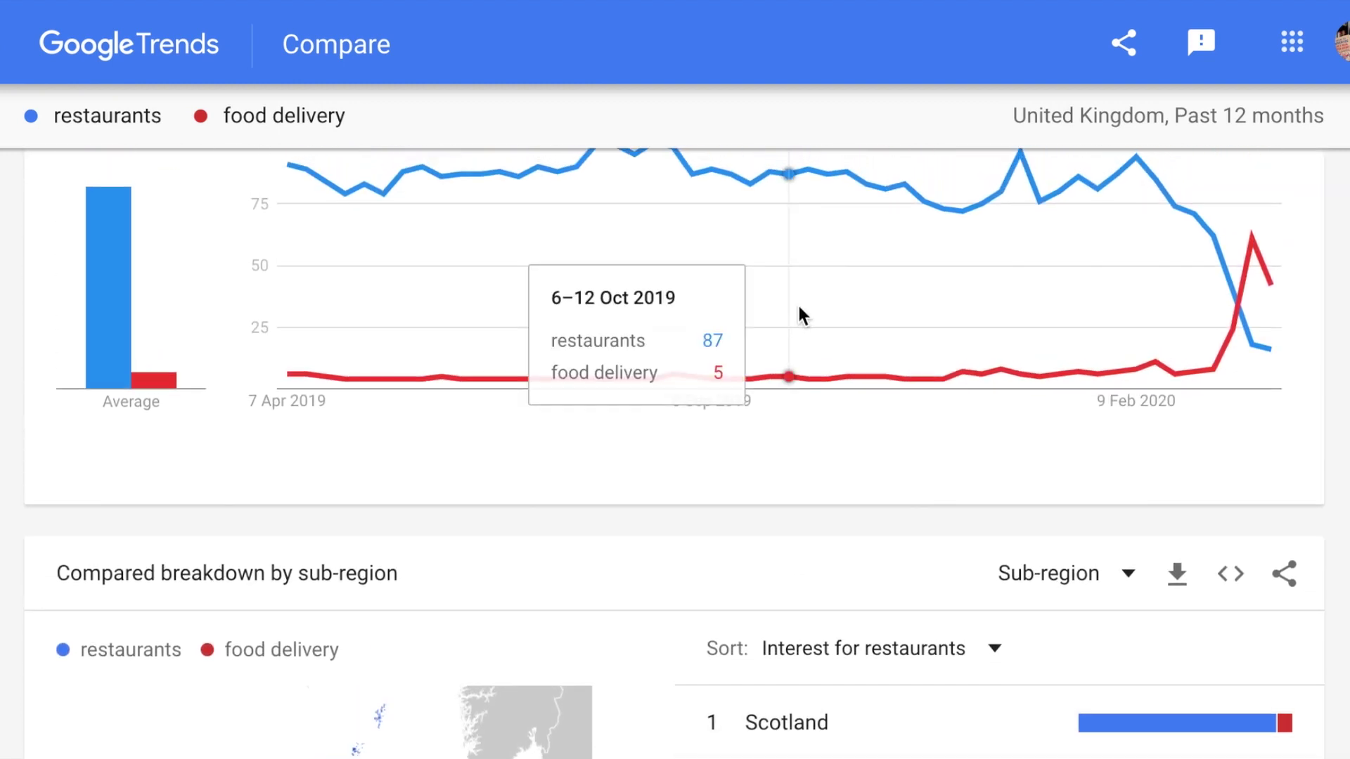
{"action": "scroll", "coordinate": [802, 316], "scroll_direction": "up", "scroll_amount": 3}
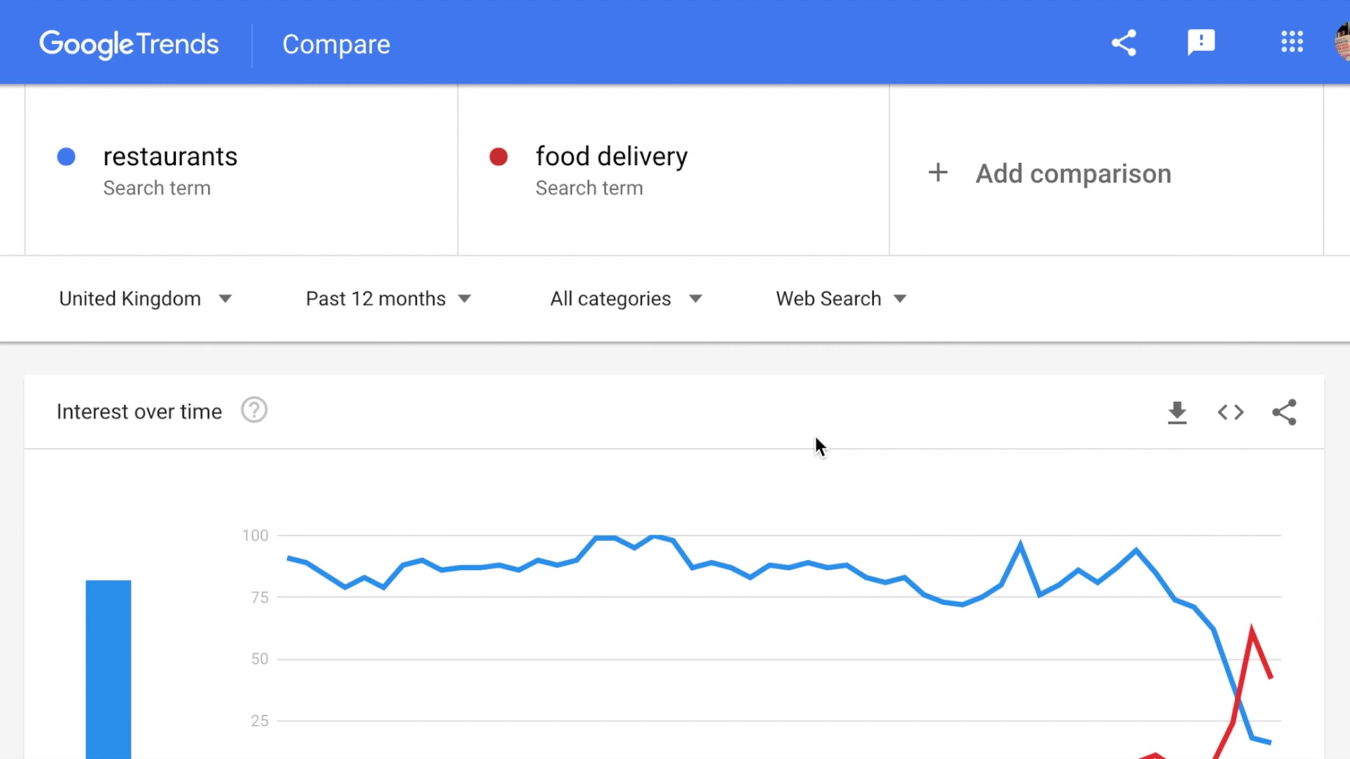
{"action": "scroll", "coordinate": [816, 444], "scroll_direction": "down", "scroll_amount": 1}
{"action": "mouse_move", "coordinate": [985, 567]}
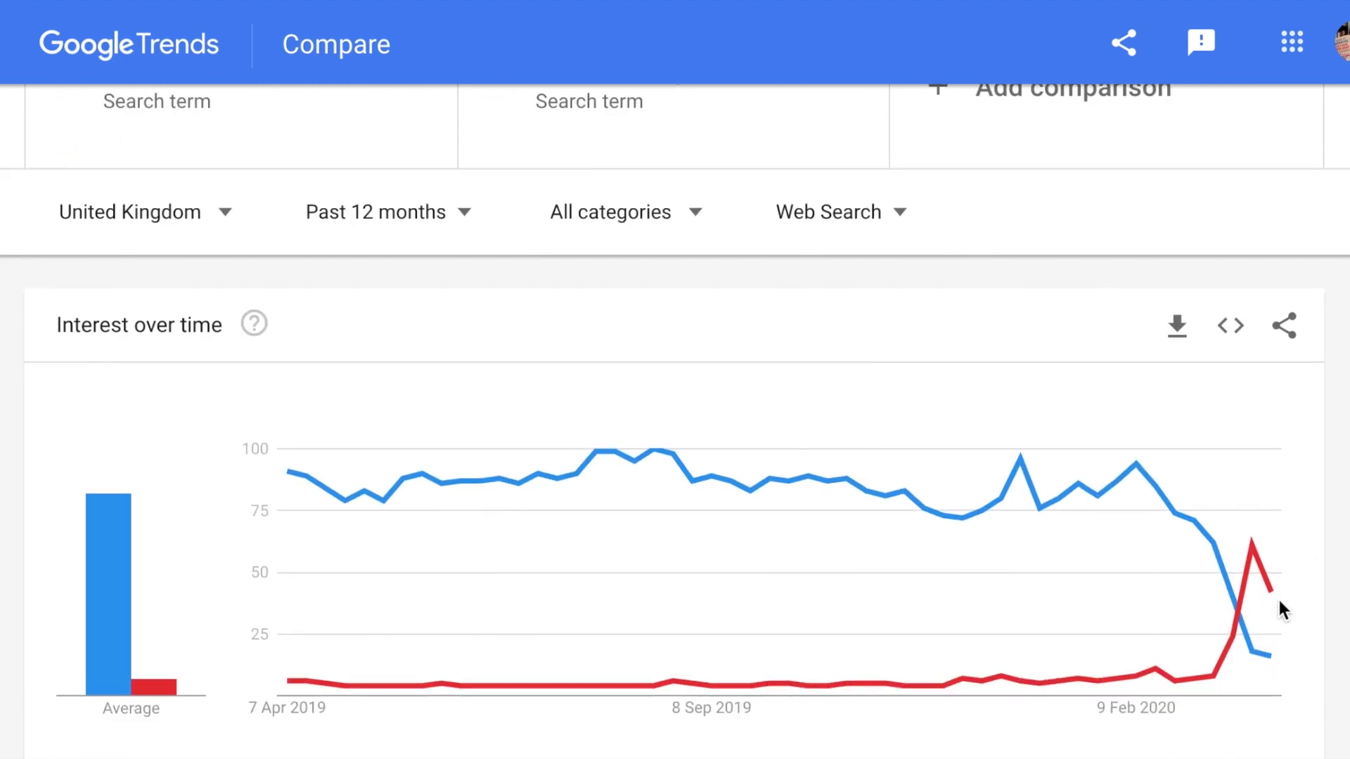
{"action": "scroll", "coordinate": [1254, 670], "scroll_direction": "down", "scroll_amount": 3}
{"action": "scroll", "coordinate": [1254, 669], "scroll_direction": "down", "scroll_amount": 15}
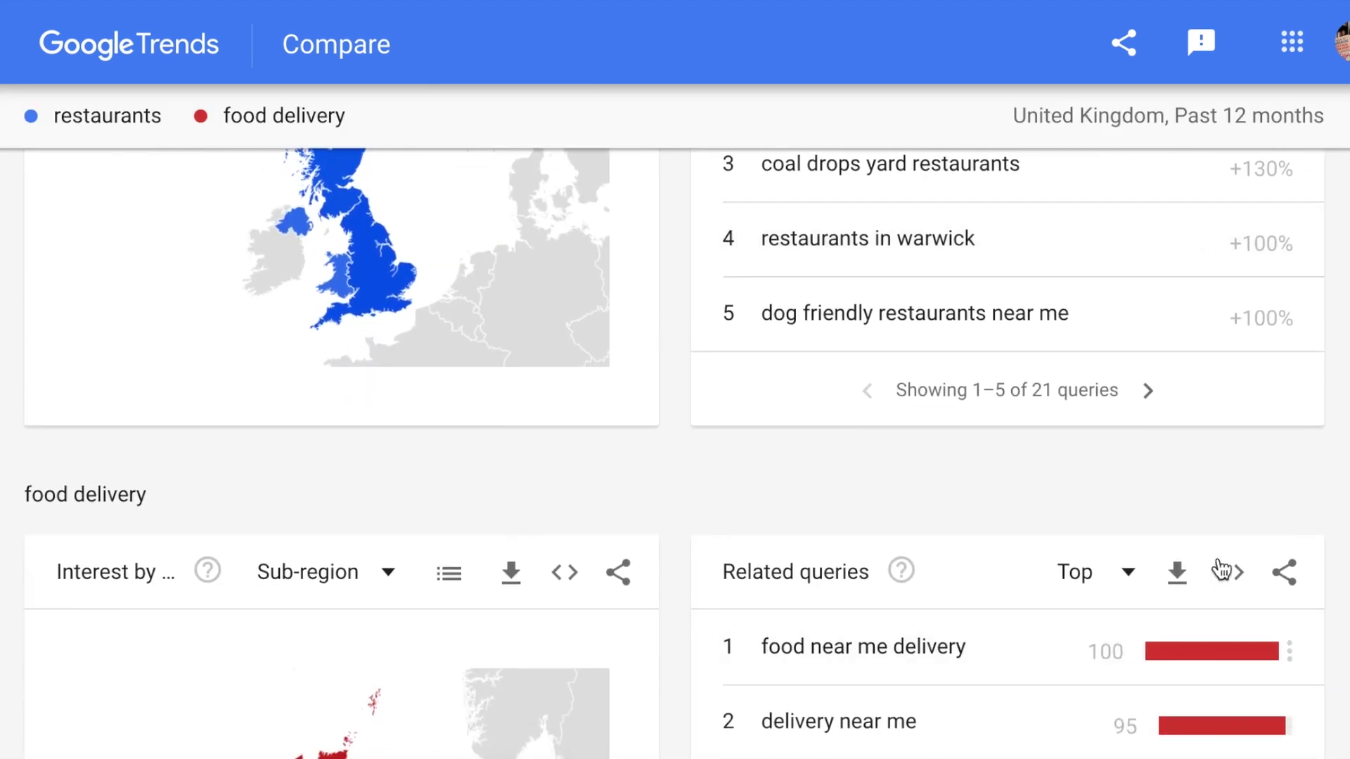
{"action": "scroll", "coordinate": [1202, 492], "scroll_direction": "down", "scroll_amount": 3}
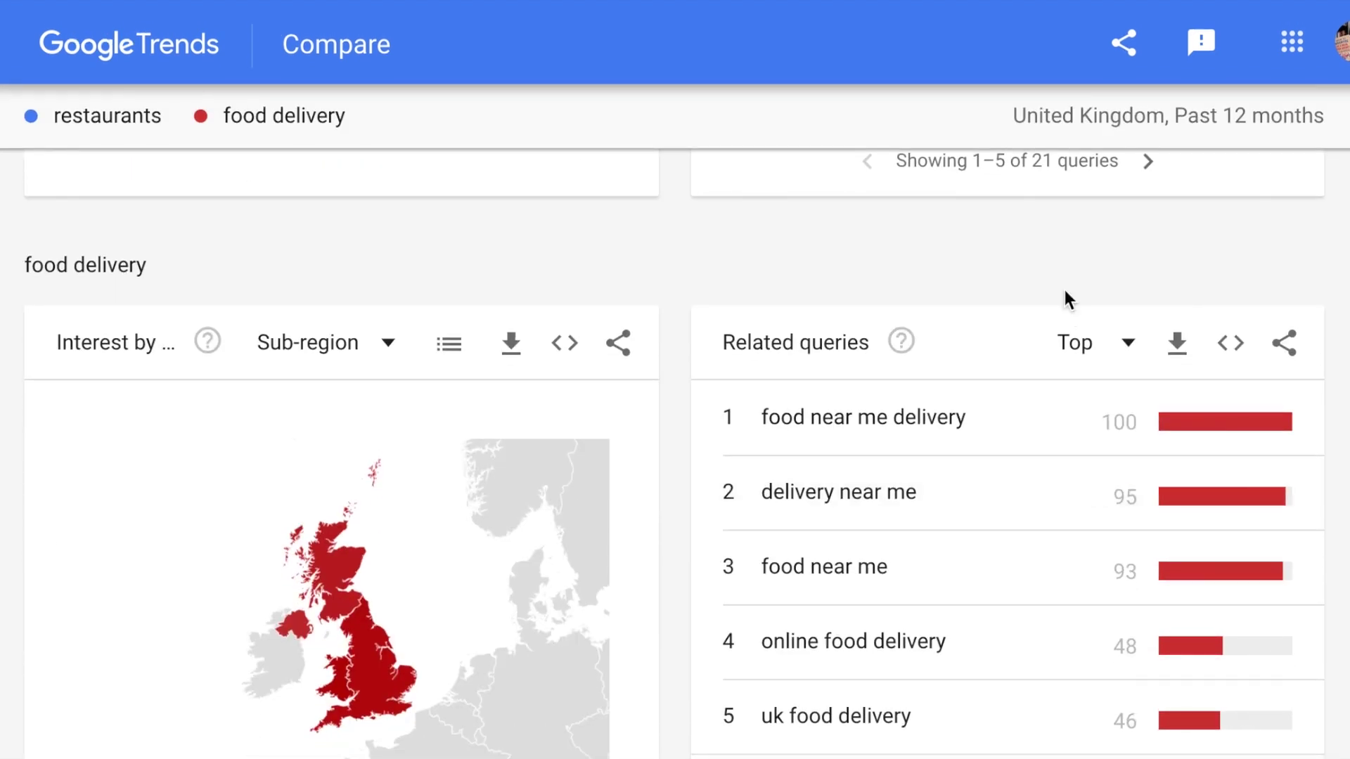
{"action": "scroll", "coordinate": [1065, 298], "scroll_direction": "up", "scroll_amount": 1}
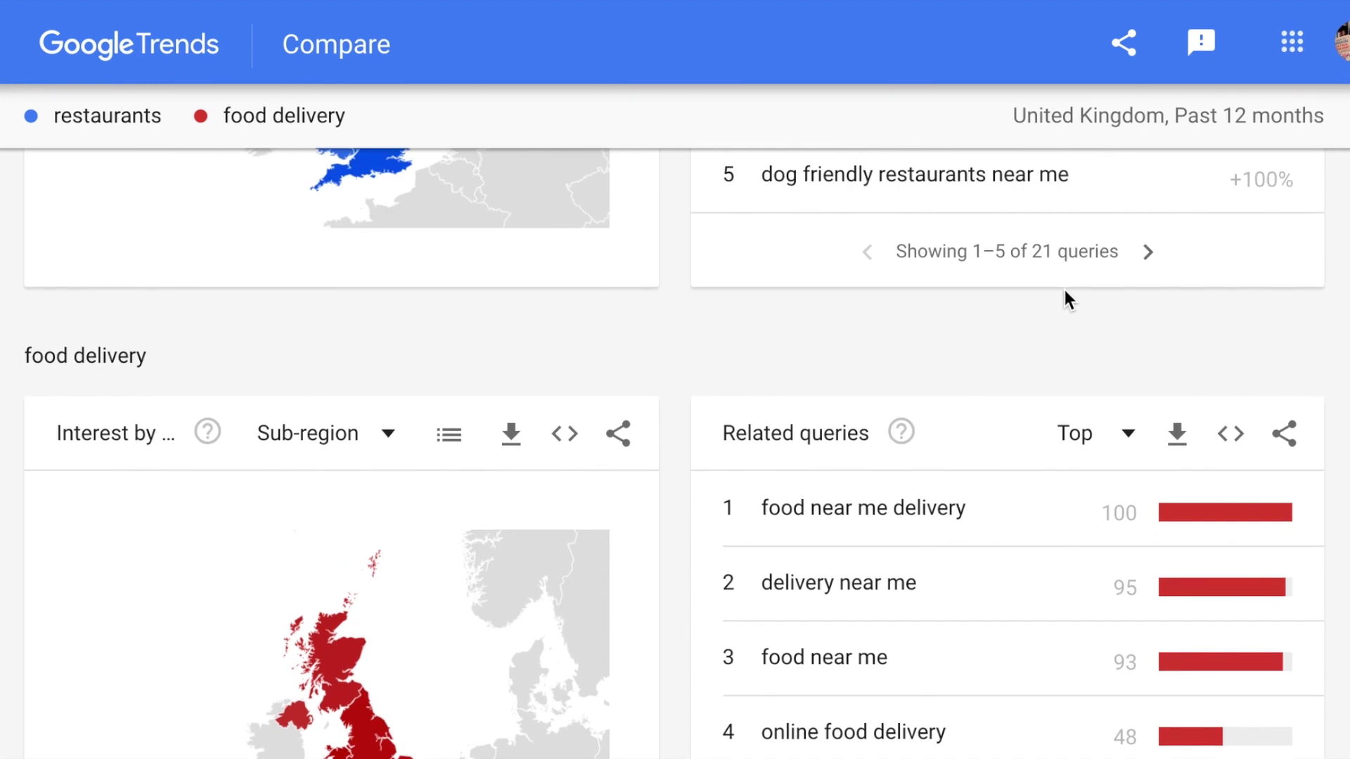